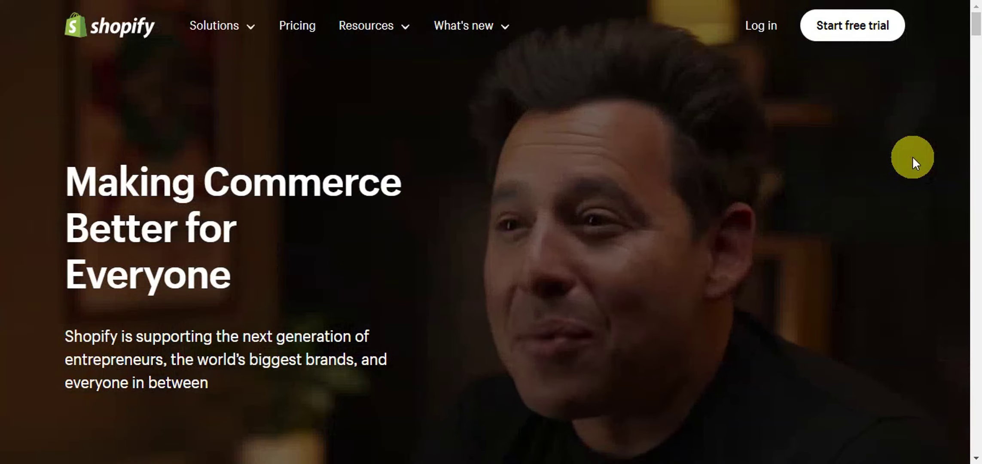
Scroll past the 'Your store, your way' section to 'Sell to every buyer, everywhere'
{"action": "scroll", "coordinate": [912, 156], "scroll_direction": "down", "scroll_amount": 6}
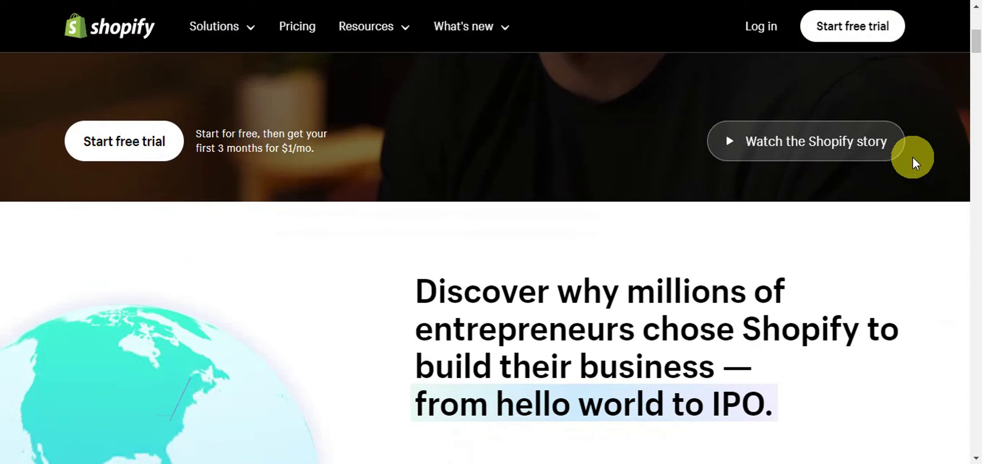
{"action": "scroll", "coordinate": [912, 156], "scroll_direction": "down", "scroll_amount": 2}
{"action": "scroll", "coordinate": [912, 156], "scroll_direction": "down", "scroll_amount": 2}
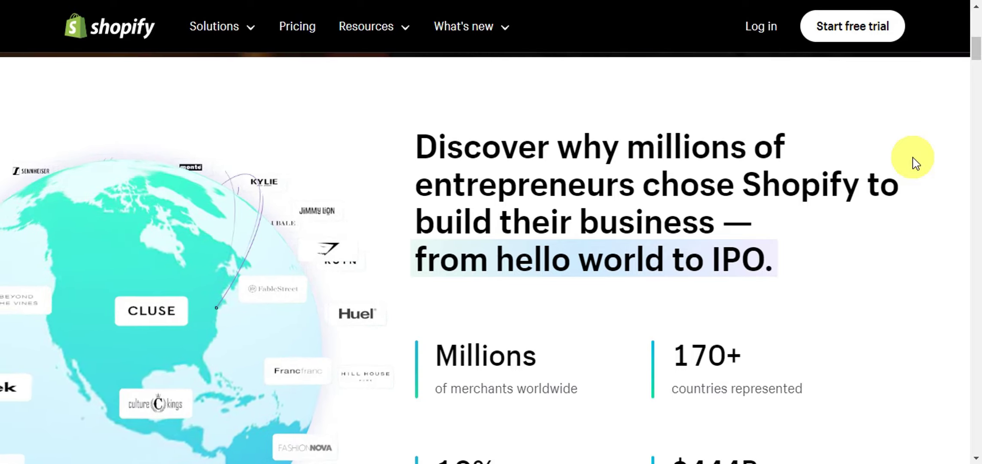
{"action": "scroll", "coordinate": [915, 159], "scroll_direction": "down", "scroll_amount": 5}
{"action": "scroll", "coordinate": [914, 161], "scroll_direction": "down", "scroll_amount": 5}
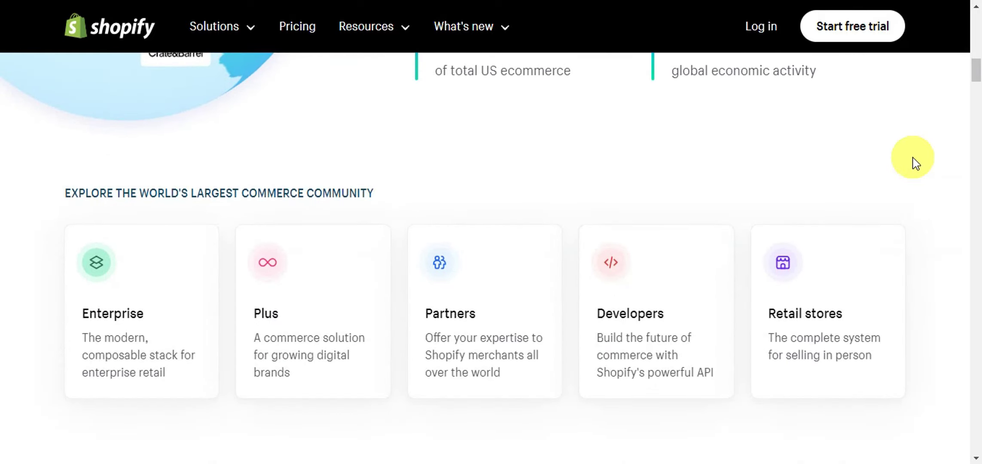
{"action": "scroll", "coordinate": [914, 163], "scroll_direction": "down", "scroll_amount": 1}
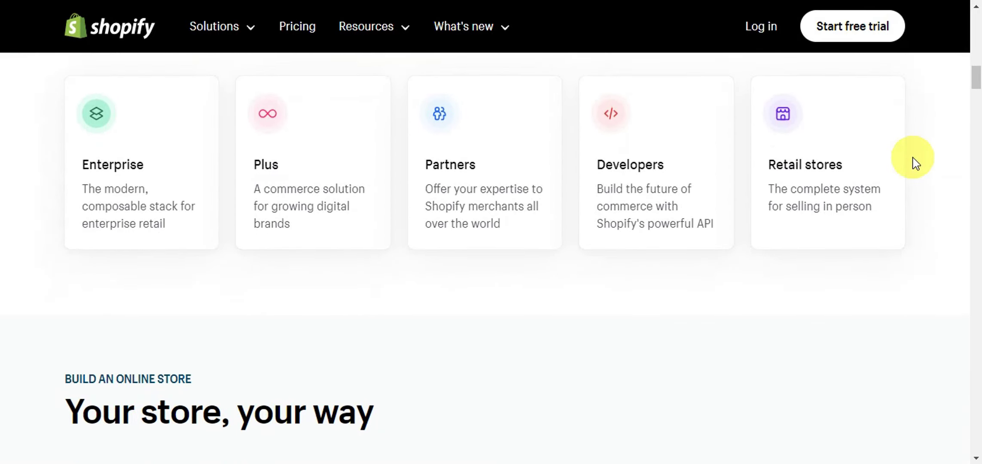
{"action": "scroll", "coordinate": [914, 162], "scroll_direction": "down", "scroll_amount": 1}
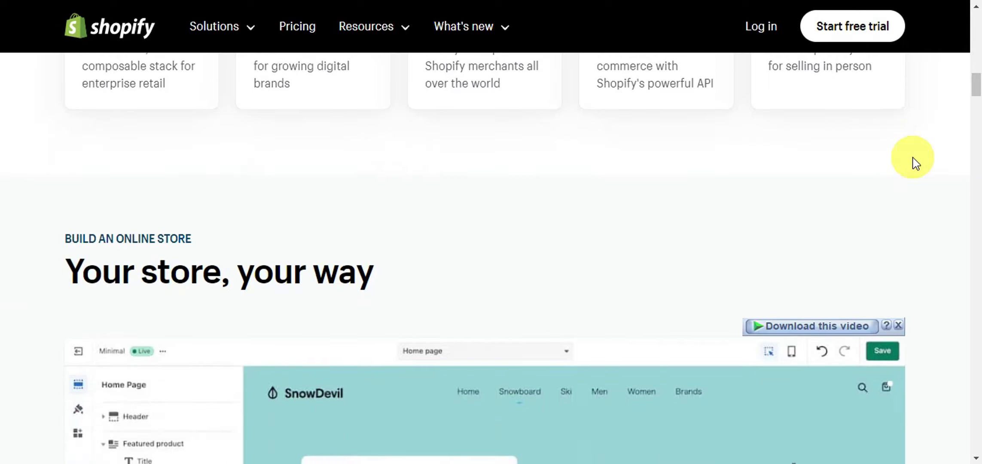
{"action": "scroll", "coordinate": [914, 162], "scroll_direction": "down", "scroll_amount": 3}
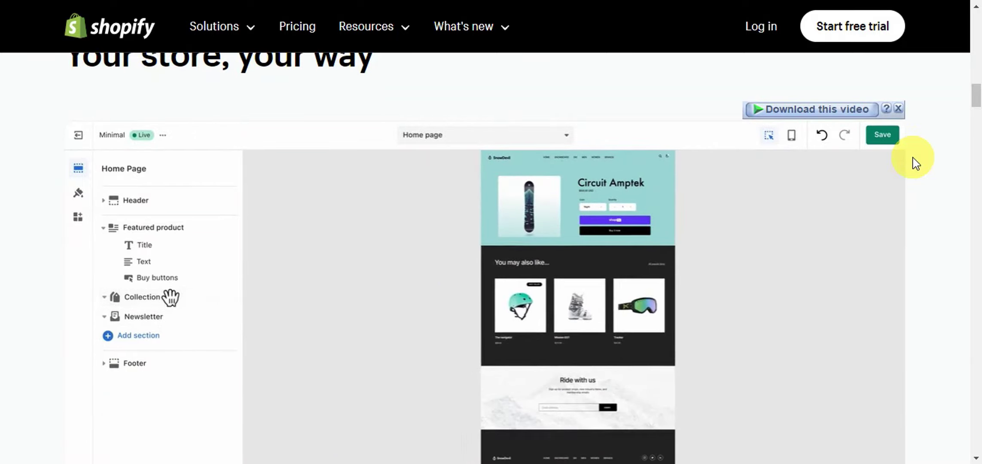
{"action": "scroll", "coordinate": [914, 162], "scroll_direction": "down", "scroll_amount": 3}
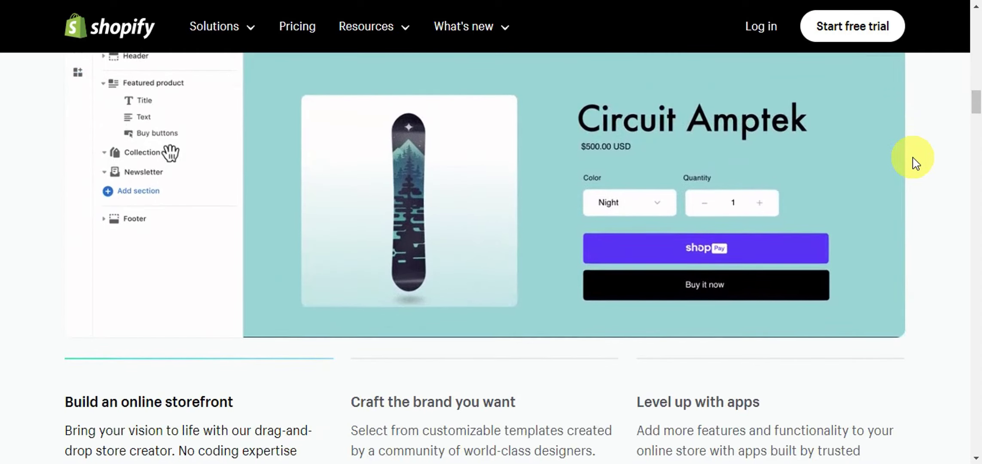
{"action": "scroll", "coordinate": [915, 163], "scroll_direction": "down", "scroll_amount": 3}
{"action": "scroll", "coordinate": [914, 162], "scroll_direction": "down", "scroll_amount": 2}
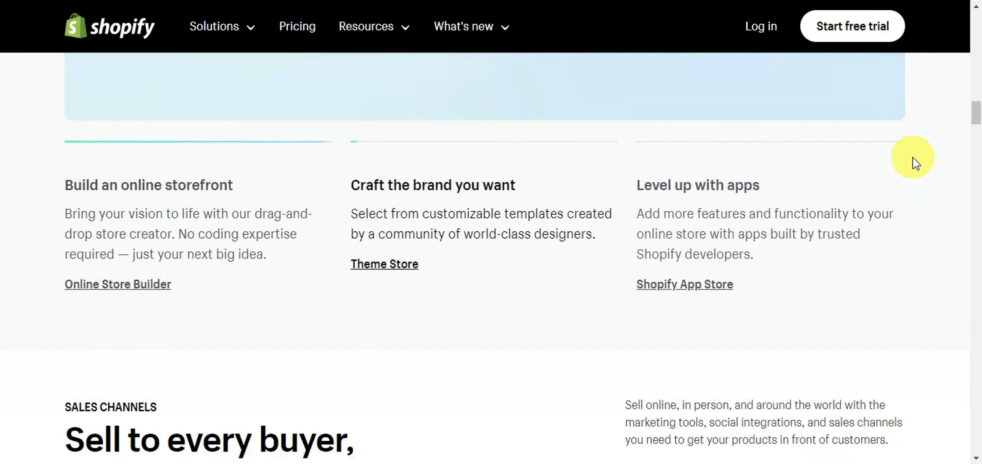
{"action": "scroll", "coordinate": [914, 162], "scroll_direction": "down", "scroll_amount": 8}
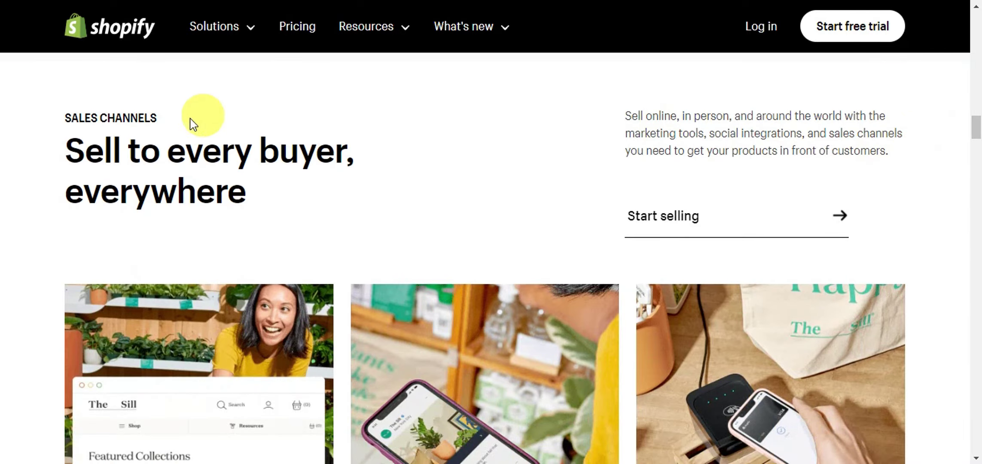
Scroll past checkout, marketing and merchant stories to 'The help you need, when you need it'
{"action": "scroll", "coordinate": [833, 197], "scroll_direction": "down", "scroll_amount": 14}
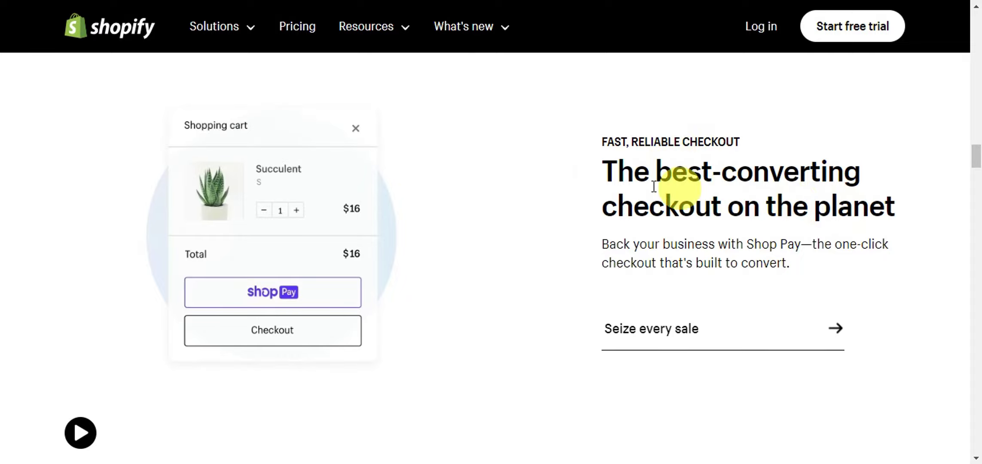
{"action": "scroll", "coordinate": [832, 163], "scroll_direction": "down", "scroll_amount": 10}
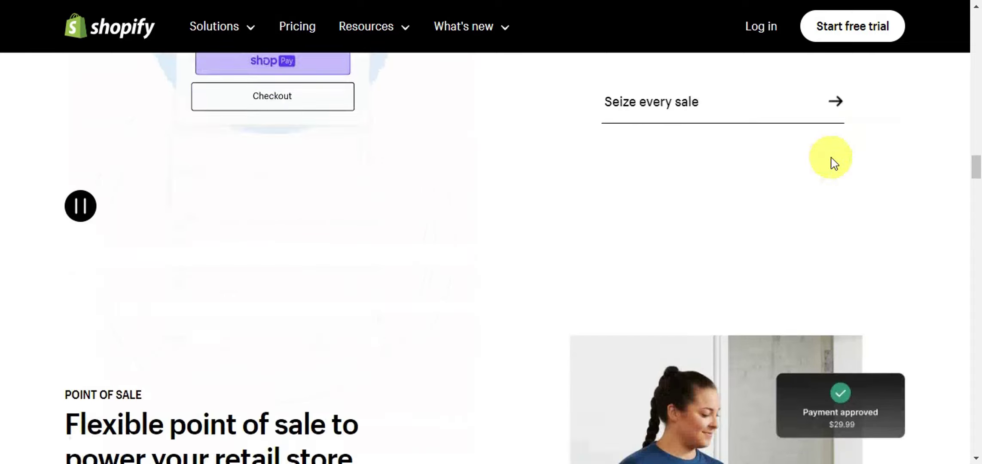
{"action": "scroll", "coordinate": [833, 166], "scroll_direction": "down", "scroll_amount": 3}
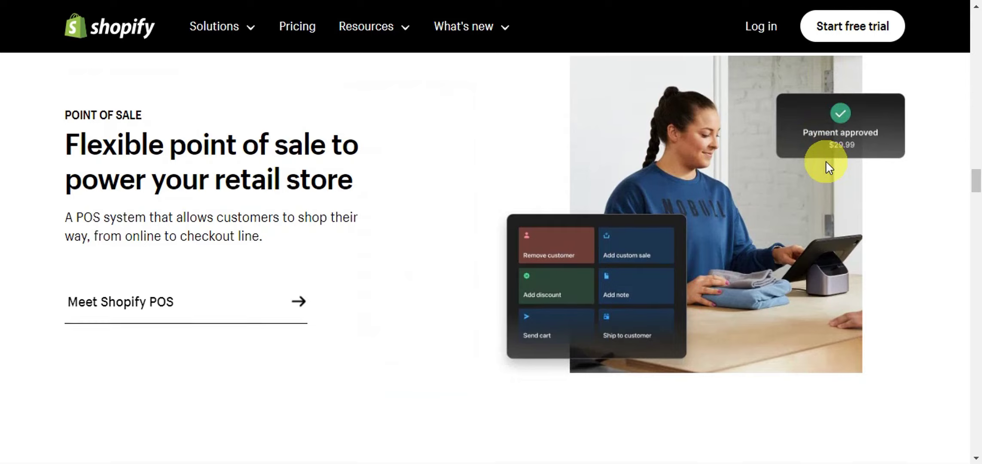
{"action": "scroll", "coordinate": [829, 167], "scroll_direction": "down", "scroll_amount": 6}
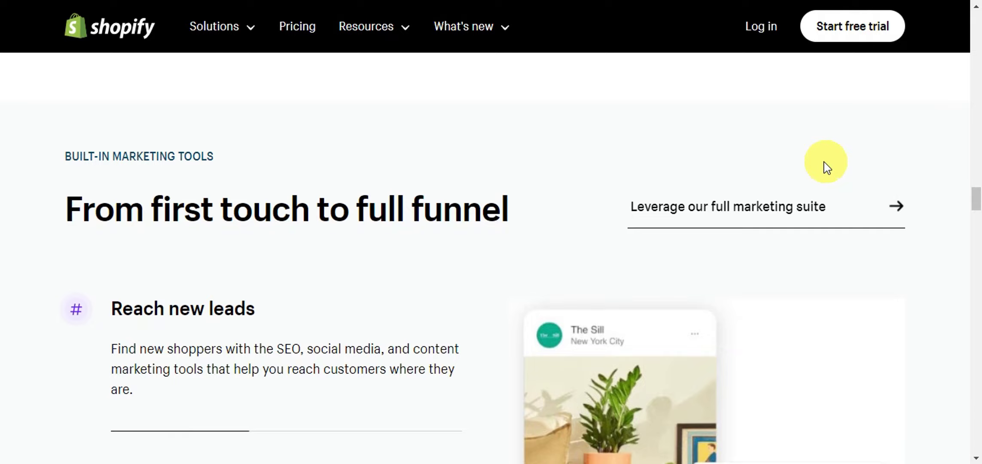
{"action": "scroll", "coordinate": [823, 164], "scroll_direction": "down", "scroll_amount": 5}
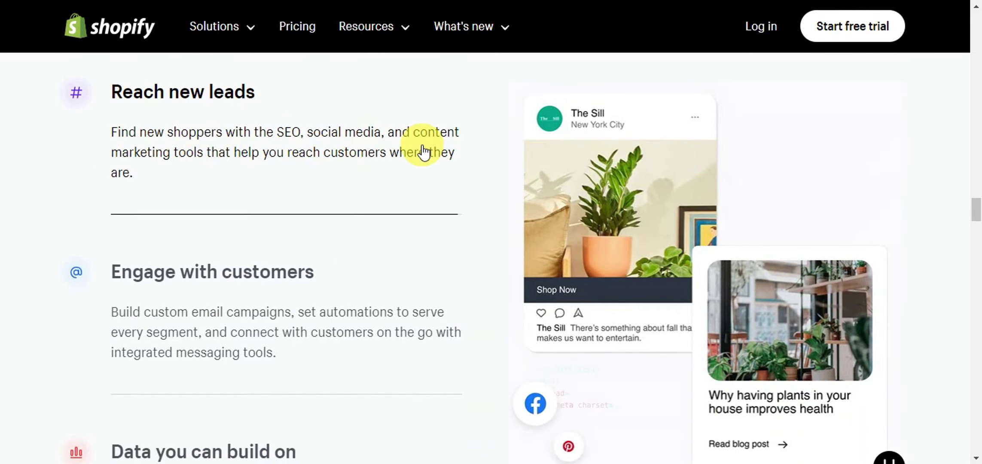
{"action": "scroll", "coordinate": [297, 228], "scroll_direction": "down", "scroll_amount": 3}
{"action": "scroll", "coordinate": [429, 221], "scroll_direction": "down", "scroll_amount": 2}
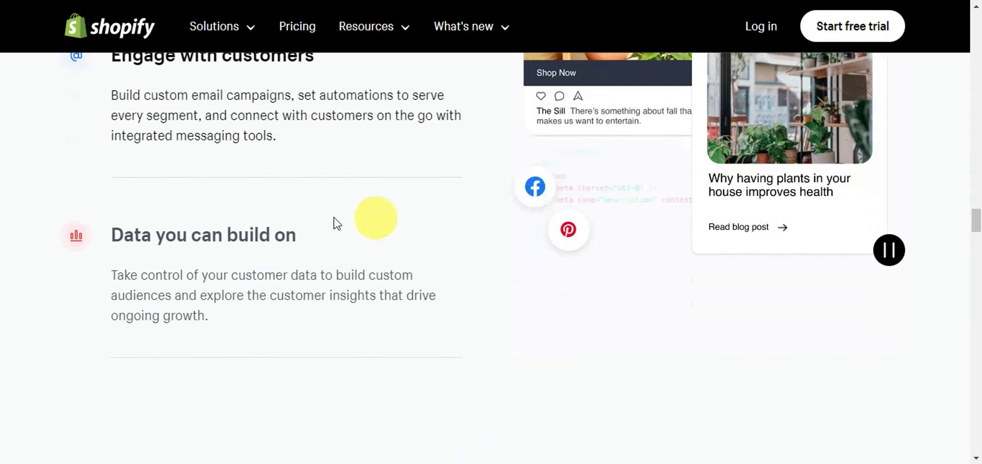
{"action": "scroll", "coordinate": [383, 243], "scroll_direction": "down", "scroll_amount": 6}
{"action": "scroll", "coordinate": [446, 215], "scroll_direction": "down", "scroll_amount": 5}
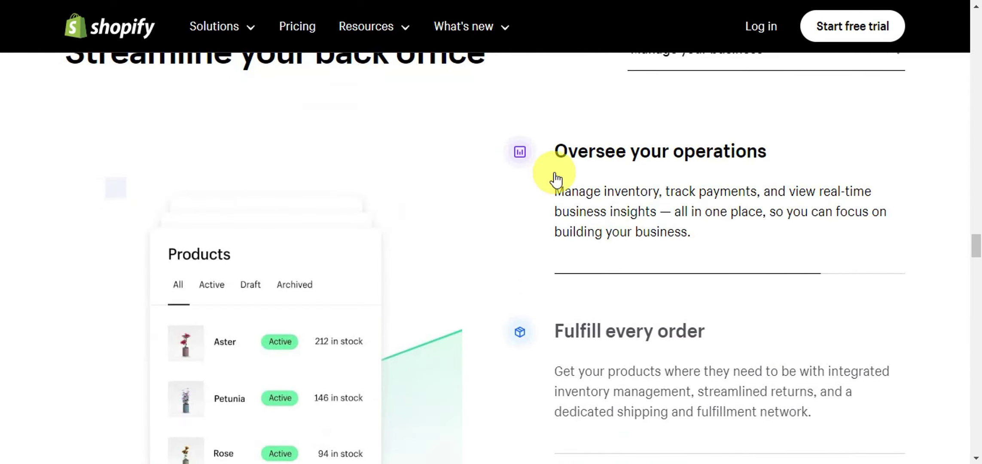
{"action": "scroll", "coordinate": [713, 172], "scroll_direction": "down", "scroll_amount": 3}
{"action": "scroll", "coordinate": [623, 202], "scroll_direction": "down", "scroll_amount": 2}
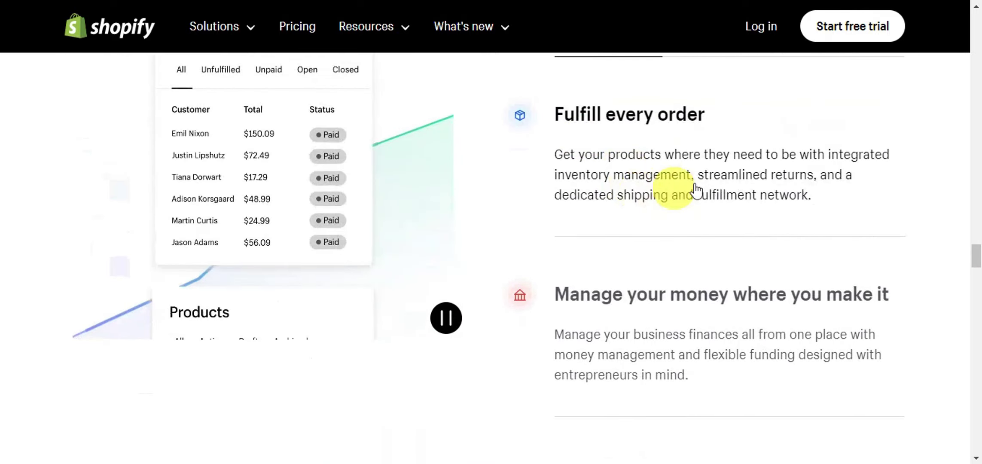
{"action": "scroll", "coordinate": [814, 177], "scroll_direction": "down", "scroll_amount": 2}
{"action": "scroll", "coordinate": [794, 210], "scroll_direction": "down", "scroll_amount": 9}
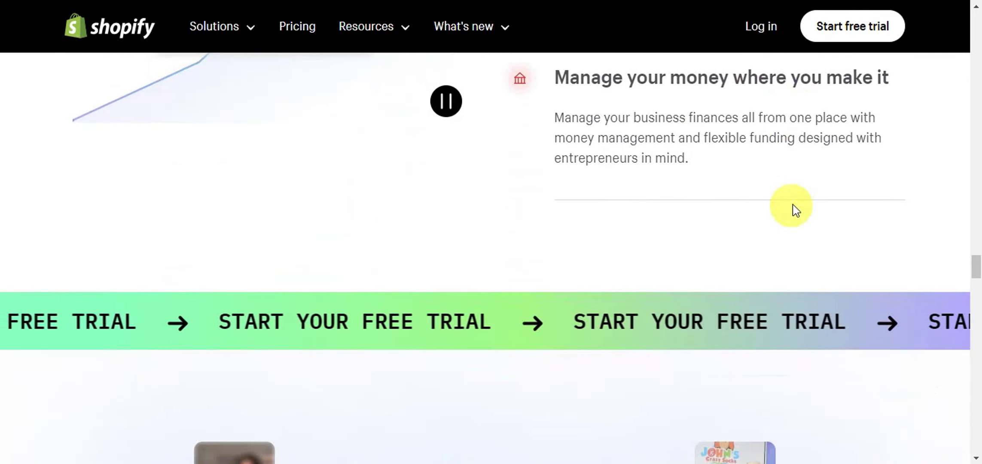
{"action": "scroll", "coordinate": [810, 200], "scroll_direction": "down", "scroll_amount": 3}
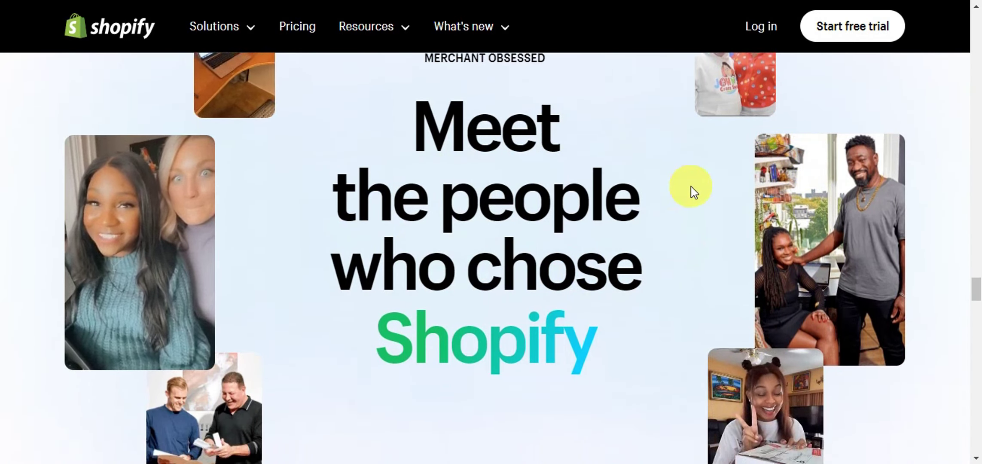
{"action": "scroll", "coordinate": [688, 189], "scroll_direction": "down", "scroll_amount": 10}
{"action": "scroll", "coordinate": [692, 185], "scroll_direction": "down", "scroll_amount": 11}
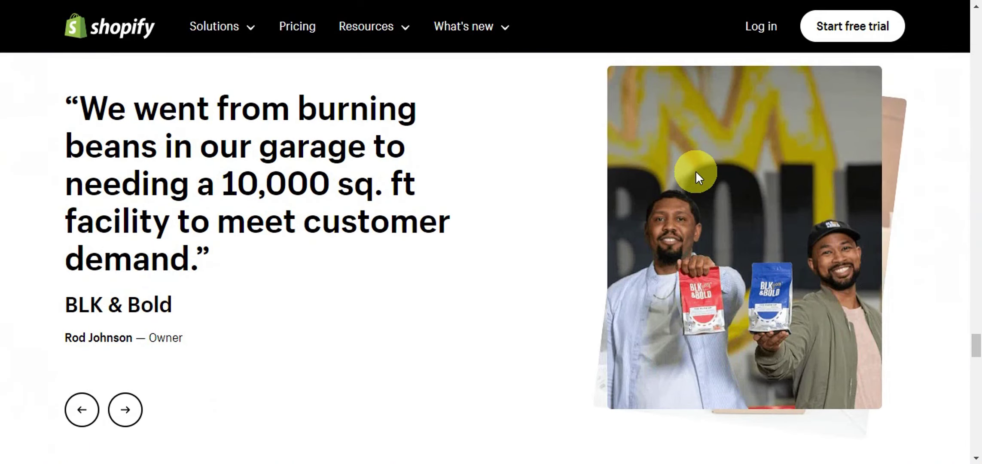
{"action": "scroll", "coordinate": [696, 171], "scroll_direction": "down", "scroll_amount": 8}
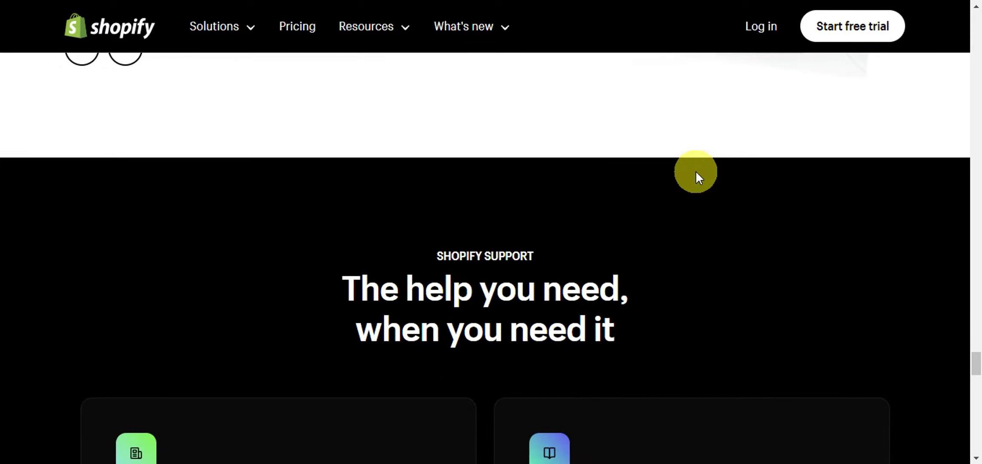
{"action": "scroll", "coordinate": [696, 170], "scroll_direction": "down", "scroll_amount": 4}
{"action": "scroll", "coordinate": [696, 170], "scroll_direction": "up", "scroll_amount": 3}
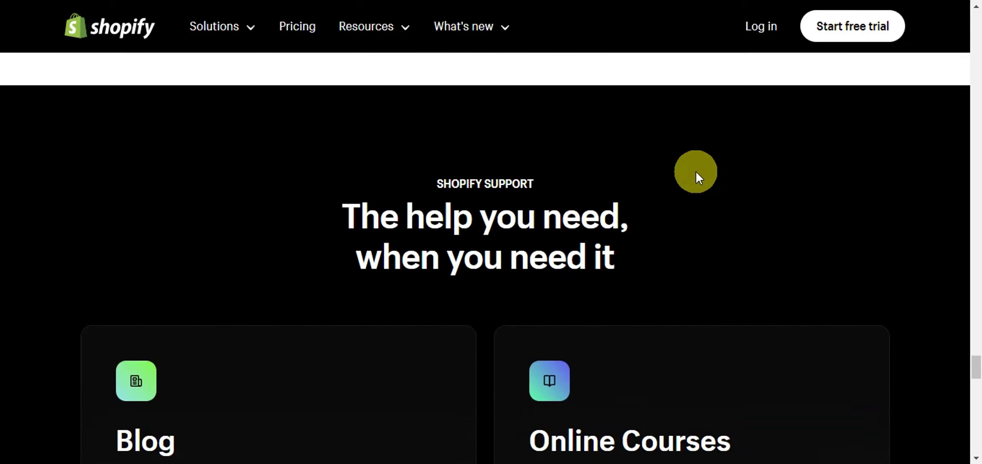
Open the Shopify Pricing page from the Pricing link and view the plan cards
{"action": "right_click", "coordinate": [293, 40]}
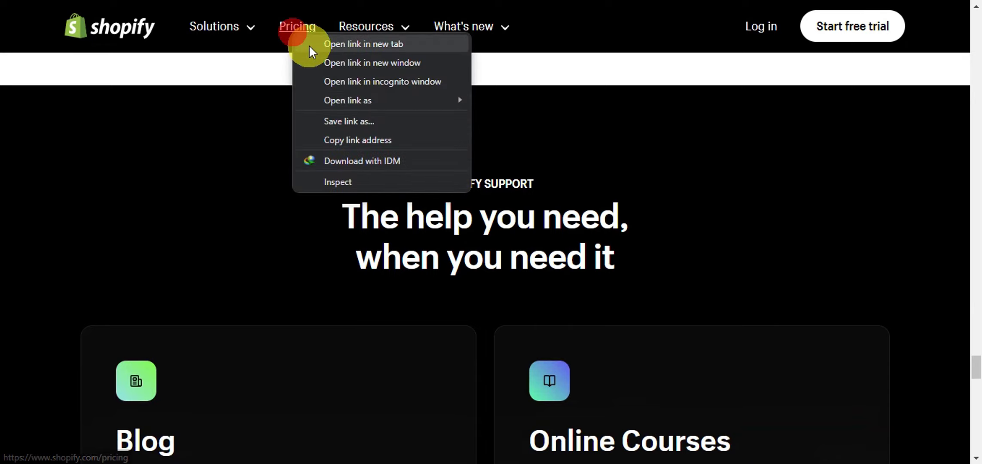
{"action": "left_click", "coordinate": [309, 44]}
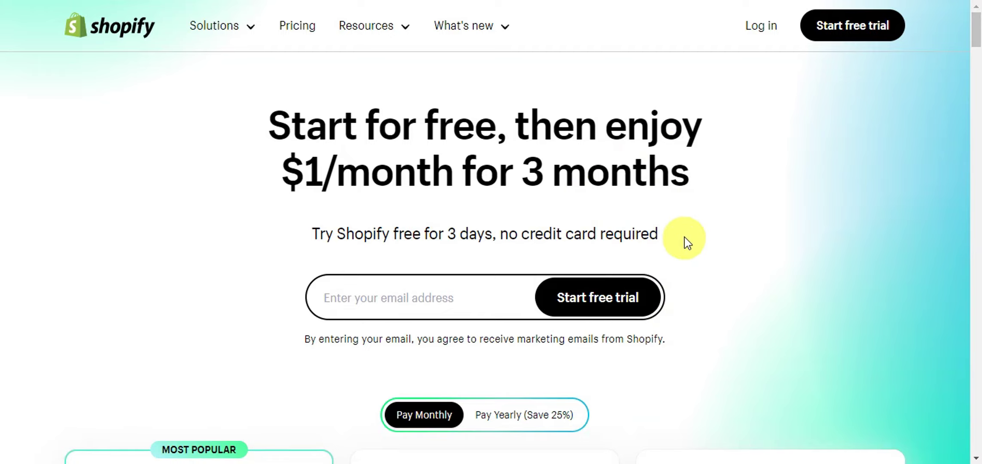
{"action": "scroll", "coordinate": [653, 217], "scroll_direction": "down", "scroll_amount": 7}
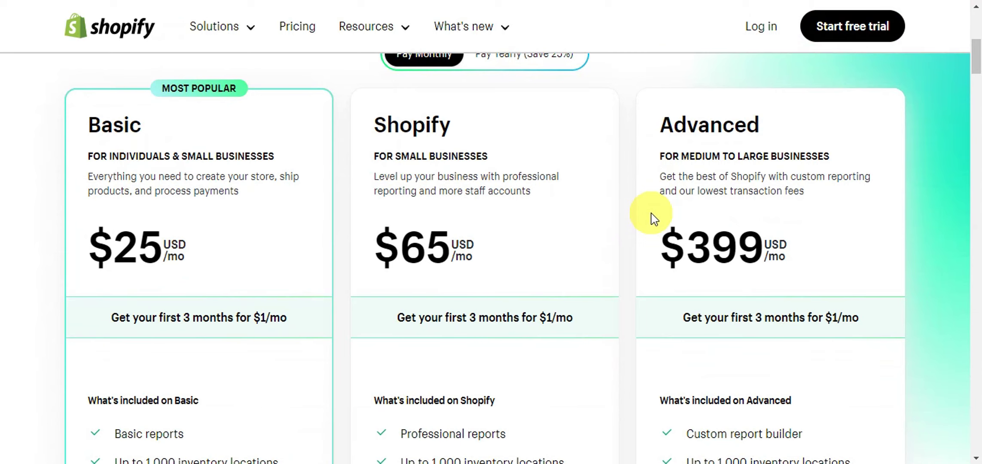
{"action": "scroll", "coordinate": [653, 217], "scroll_direction": "up", "scroll_amount": 2}
{"action": "scroll", "coordinate": [557, 200], "scroll_direction": "up", "scroll_amount": 4}
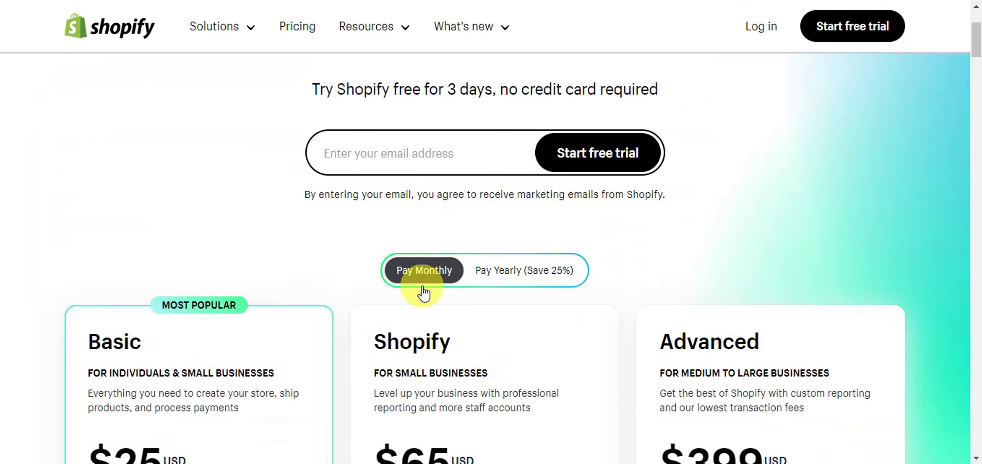
Scroll past the Basic, Shopify and Advanced plans to 'Enjoy these features on all of the above plans'
{"action": "scroll", "coordinate": [571, 241], "scroll_direction": "down", "scroll_amount": 6}
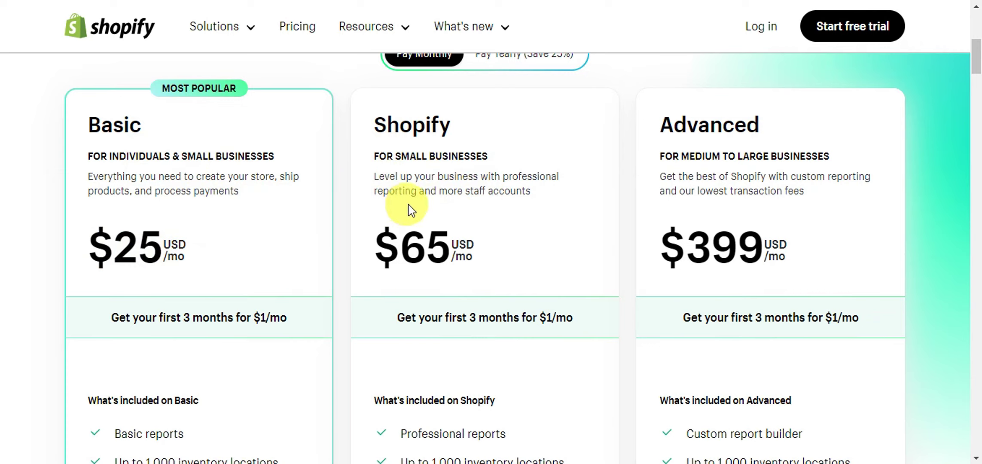
{"action": "scroll", "coordinate": [618, 203], "scroll_direction": "down", "scroll_amount": 2}
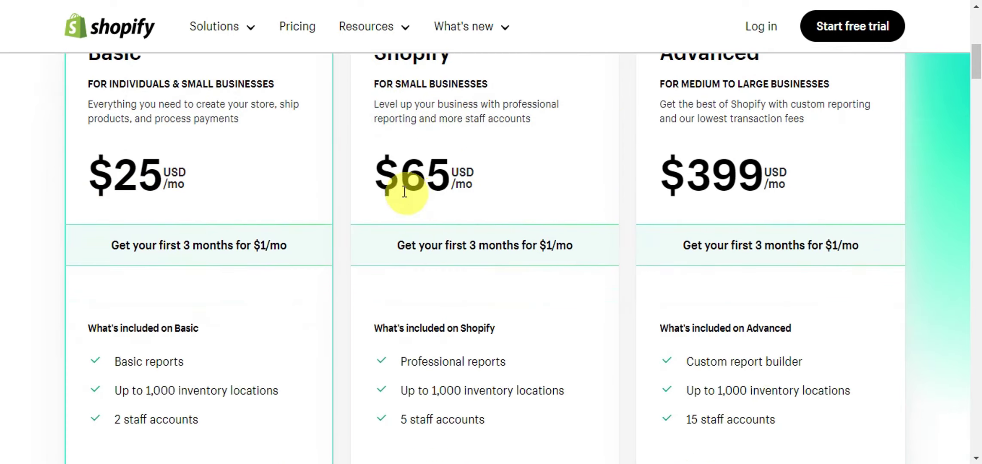
{"action": "scroll", "coordinate": [751, 230], "scroll_direction": "up", "scroll_amount": 2}
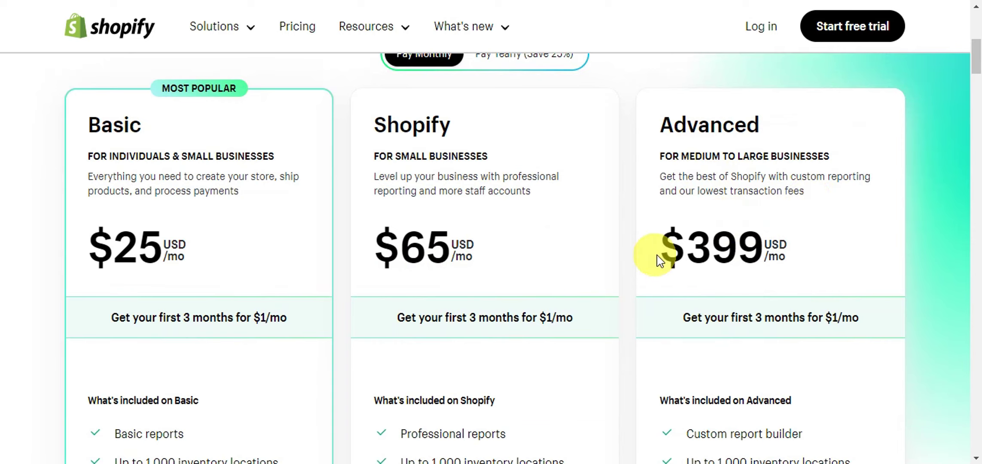
{"action": "scroll", "coordinate": [532, 262], "scroll_direction": "down", "scroll_amount": 3}
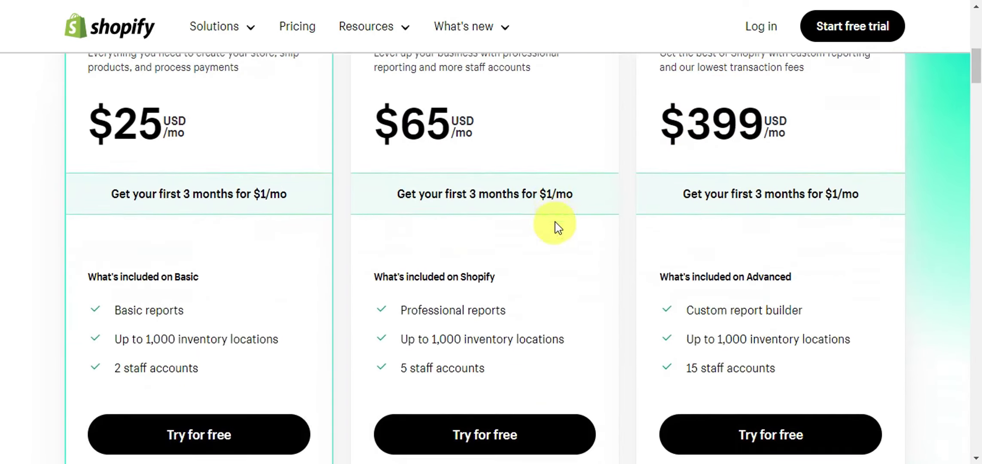
{"action": "scroll", "coordinate": [327, 228], "scroll_direction": "down", "scroll_amount": 2}
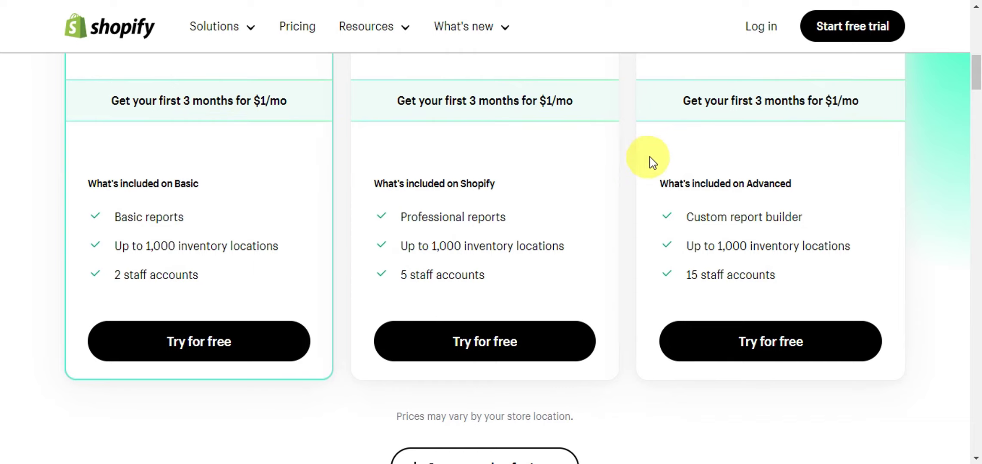
{"action": "scroll", "coordinate": [451, 154], "scroll_direction": "down", "scroll_amount": 2}
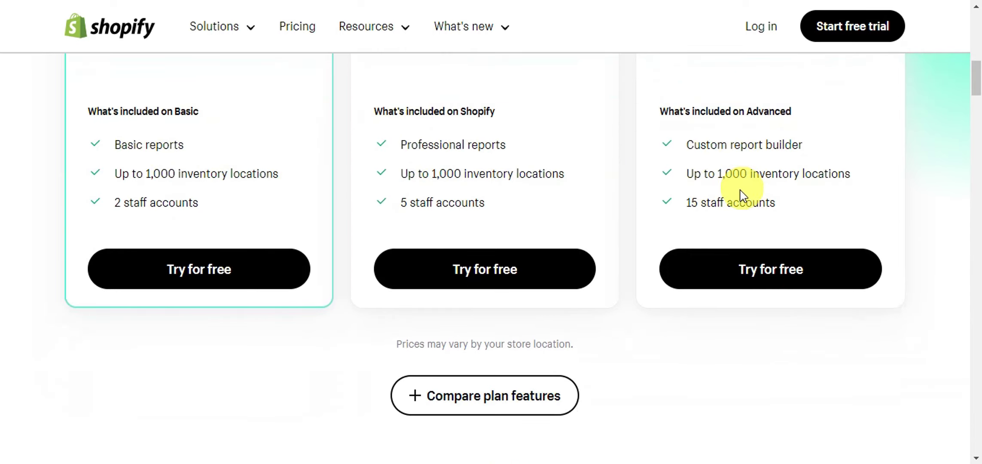
{"action": "scroll", "coordinate": [754, 264], "scroll_direction": "down", "scroll_amount": 6}
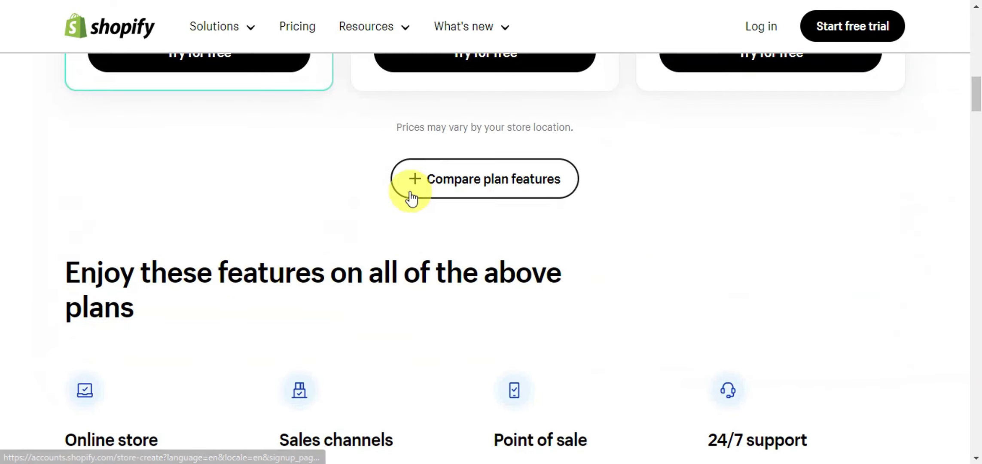
{"action": "scroll", "coordinate": [707, 189], "scroll_direction": "down", "scroll_amount": 3}
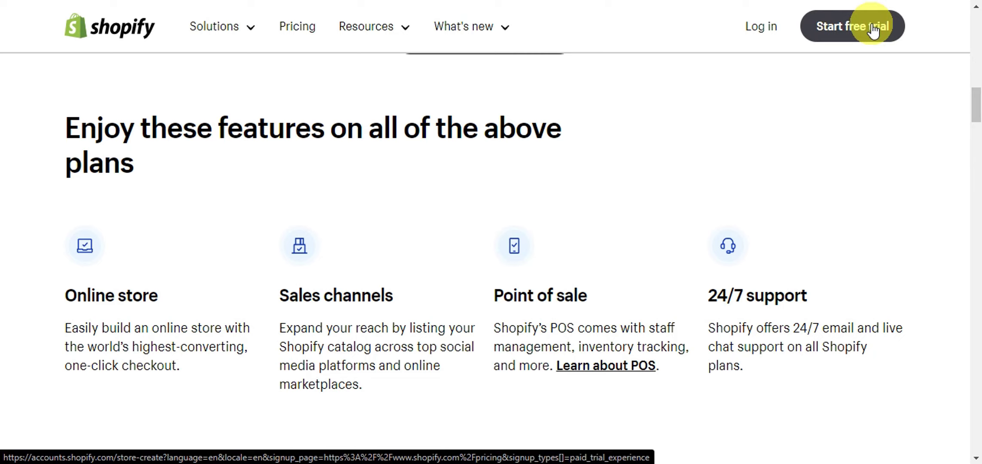
Log in to the store's admin, reaching the Home dashboard with its 1 / 4 setup guide
{"action": "left_click", "coordinate": [761, 33]}
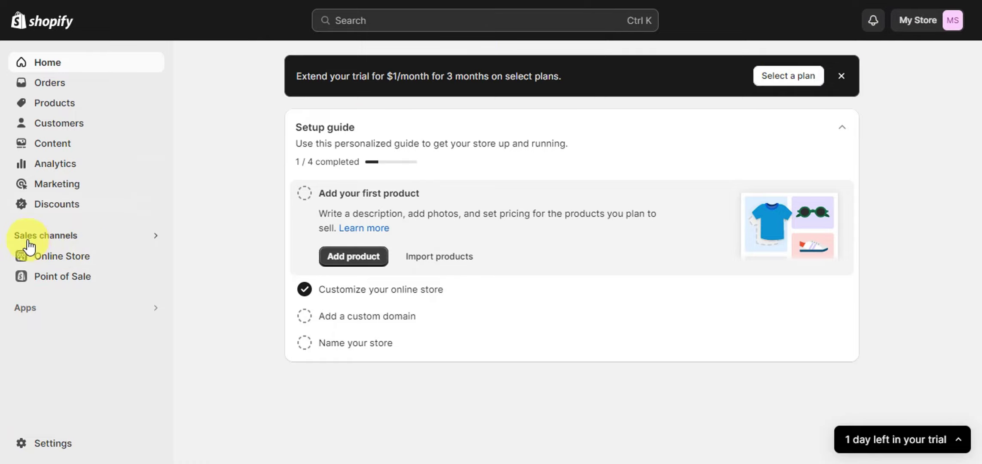
Go to Online Store in the admin sidebar and scroll to the current Dawn 12.0.0 theme
{"action": "left_click", "coordinate": [69, 237]}
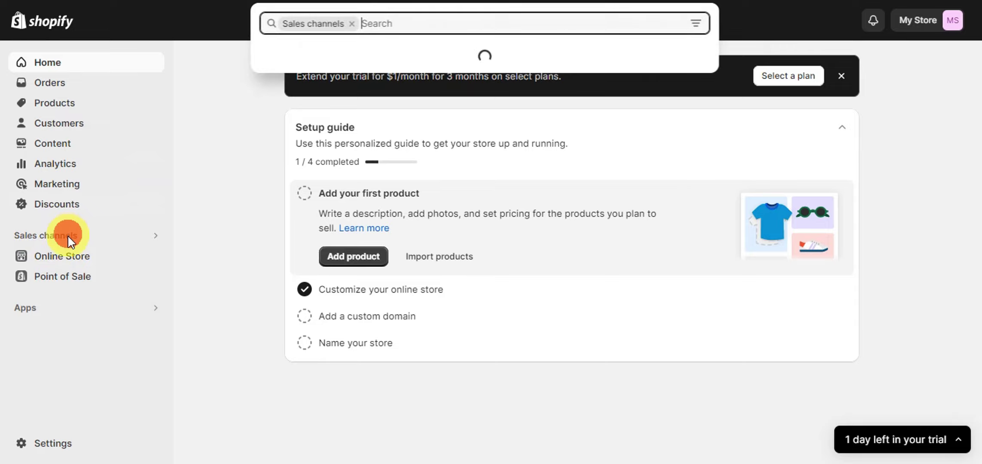
{"action": "left_click", "coordinate": [63, 263]}
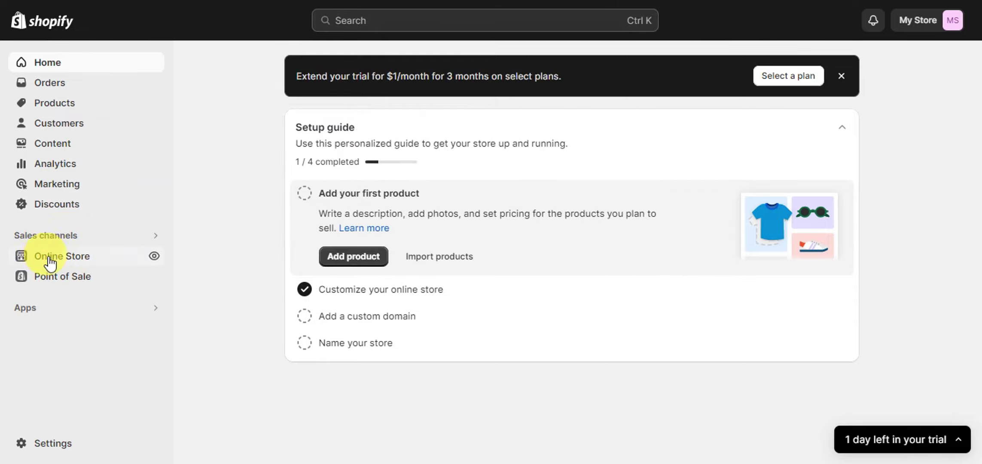
{"action": "left_click", "coordinate": [81, 257]}
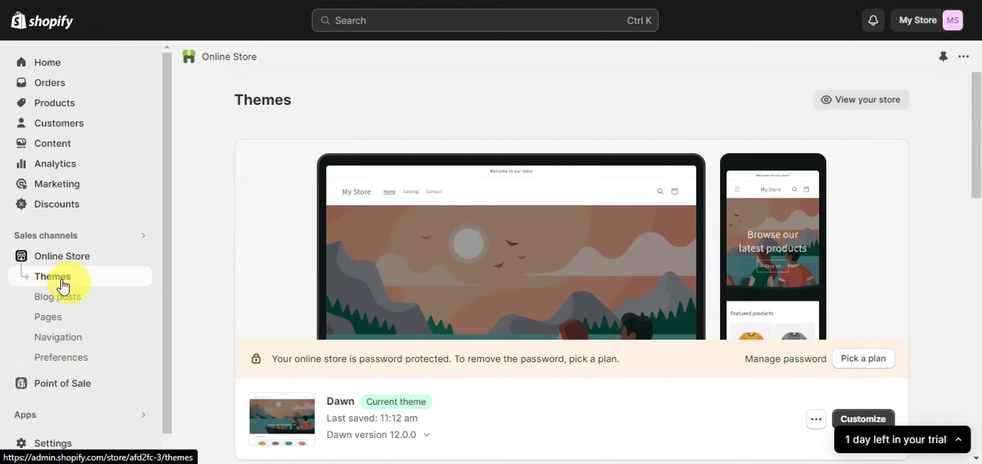
{"action": "scroll", "coordinate": [529, 164], "scroll_direction": "down", "scroll_amount": 3}
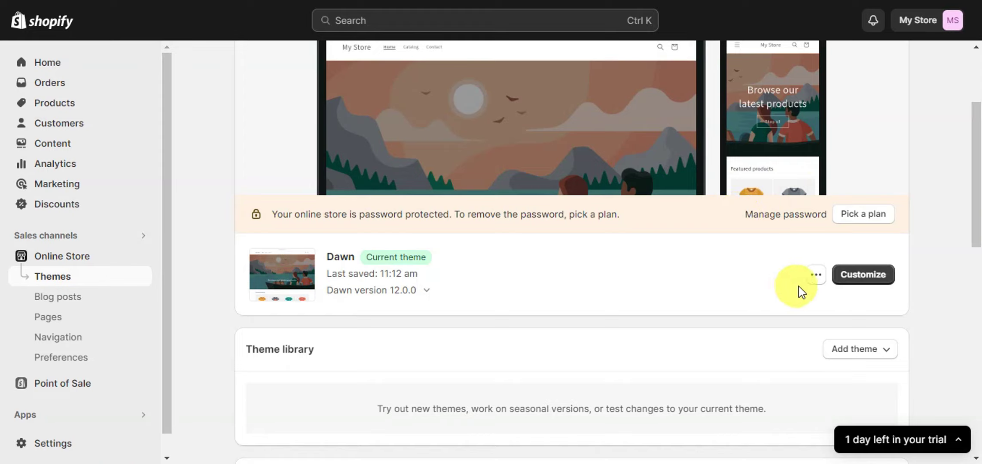
Customize Dawn and bring up the Header section's settings in the theme editor sidebar
{"action": "left_click", "coordinate": [844, 275]}
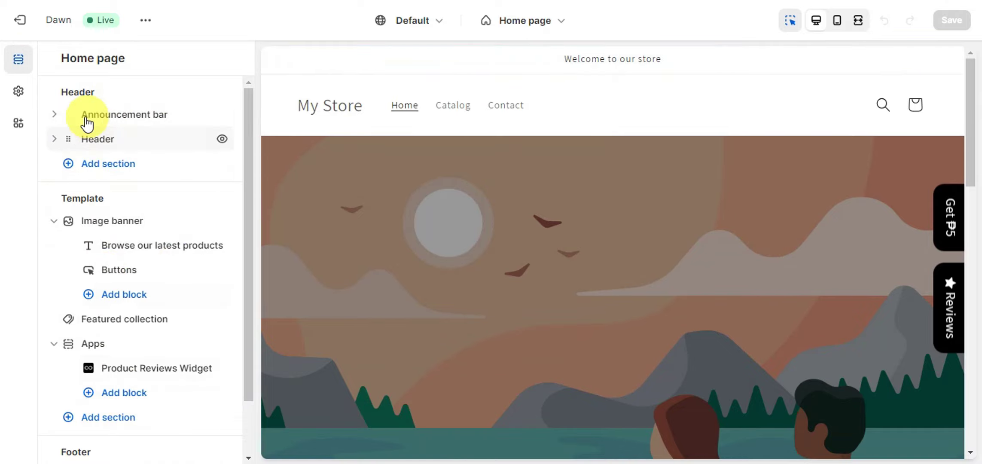
{"action": "left_click", "coordinate": [110, 124]}
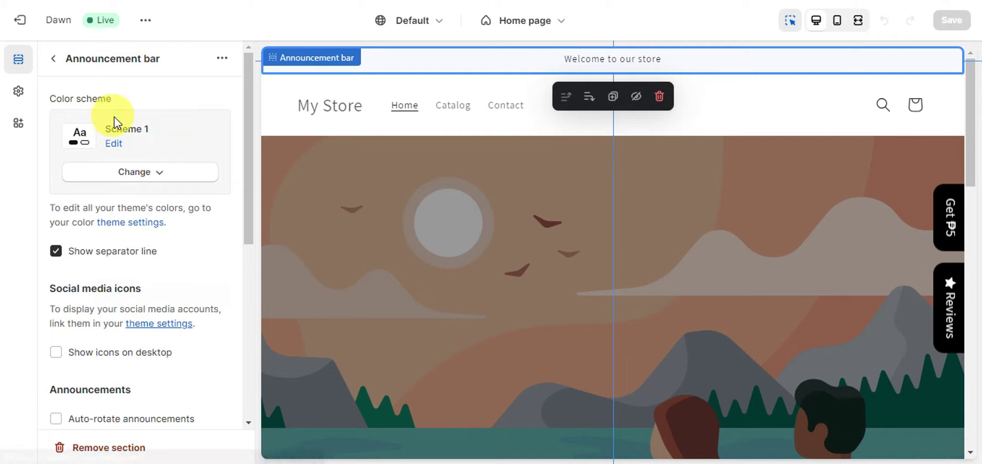
{"action": "left_click", "coordinate": [64, 62]}
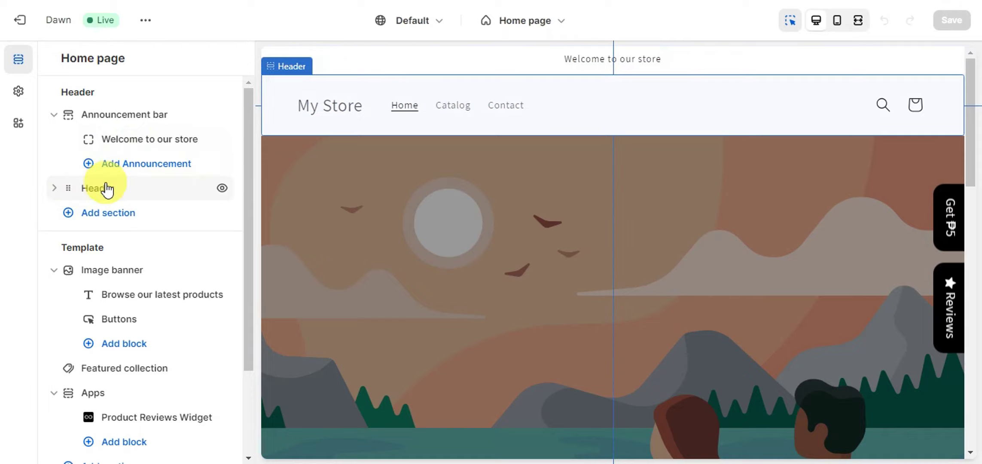
{"action": "left_click", "coordinate": [95, 192]}
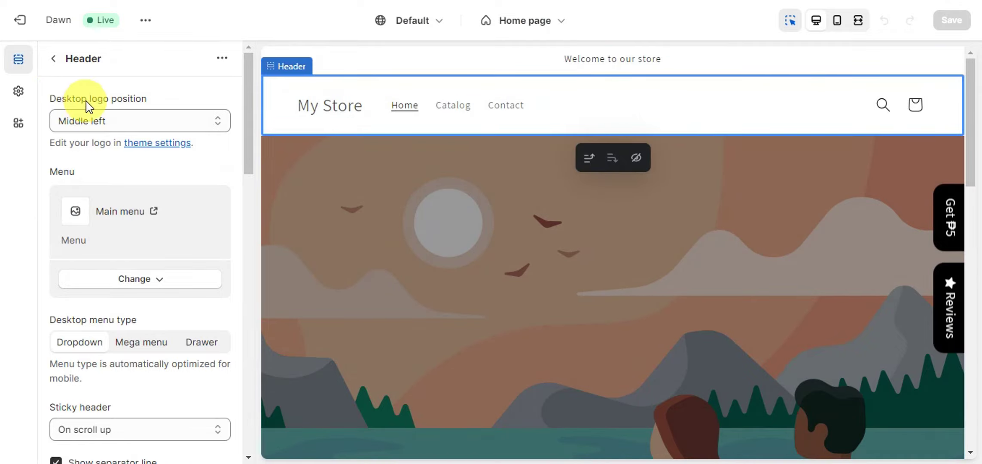
Compare desktop logo positions (top left, middle left) and settle on Middle center
{"action": "left_click", "coordinate": [138, 121]}
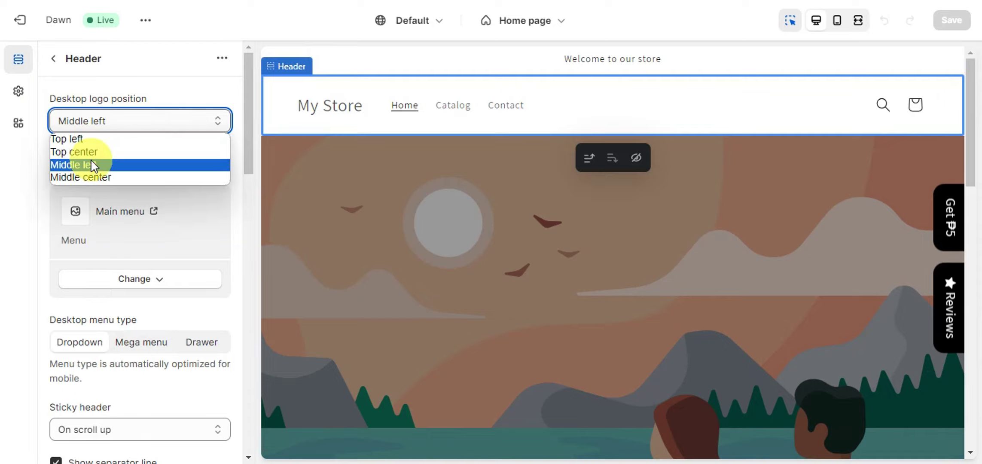
{"action": "left_click", "coordinate": [105, 178]}
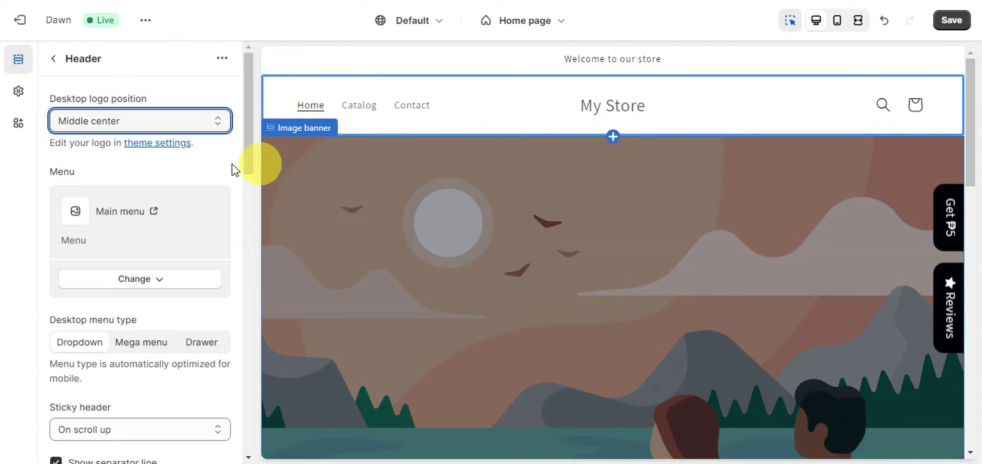
{"action": "left_click", "coordinate": [142, 128]}
{"action": "left_click", "coordinate": [132, 151]}
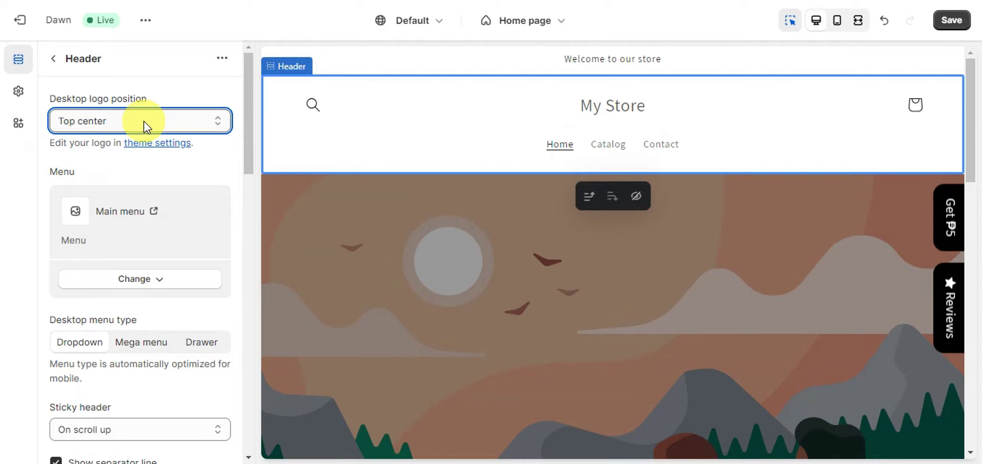
{"action": "left_click", "coordinate": [147, 125]}
{"action": "left_click", "coordinate": [116, 162]}
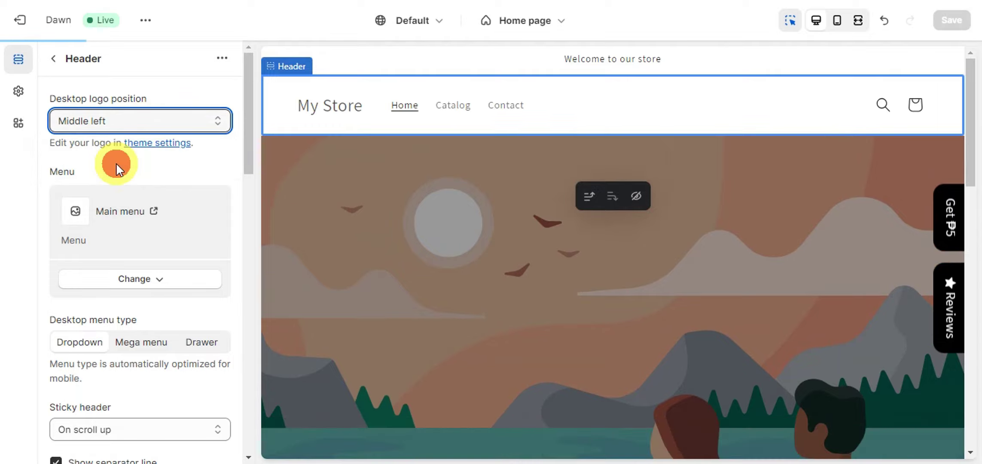
{"action": "left_click", "coordinate": [124, 122]}
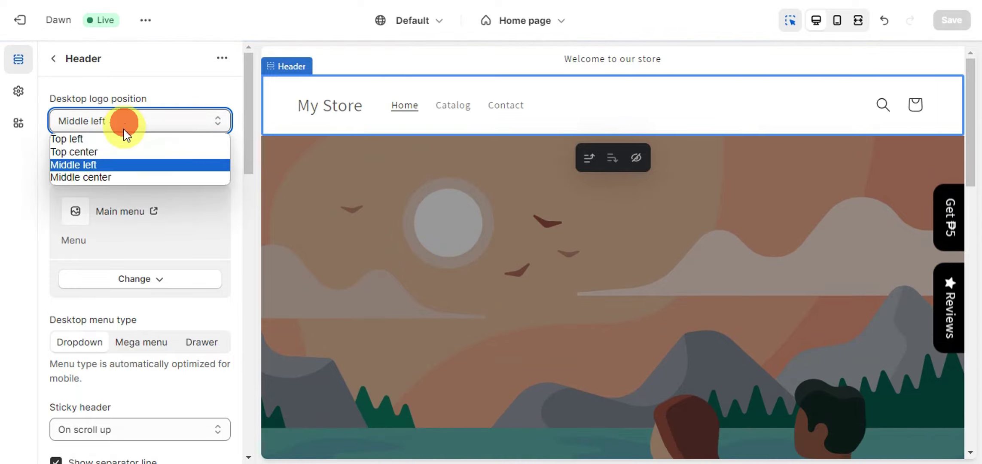
{"action": "left_click", "coordinate": [120, 177]}
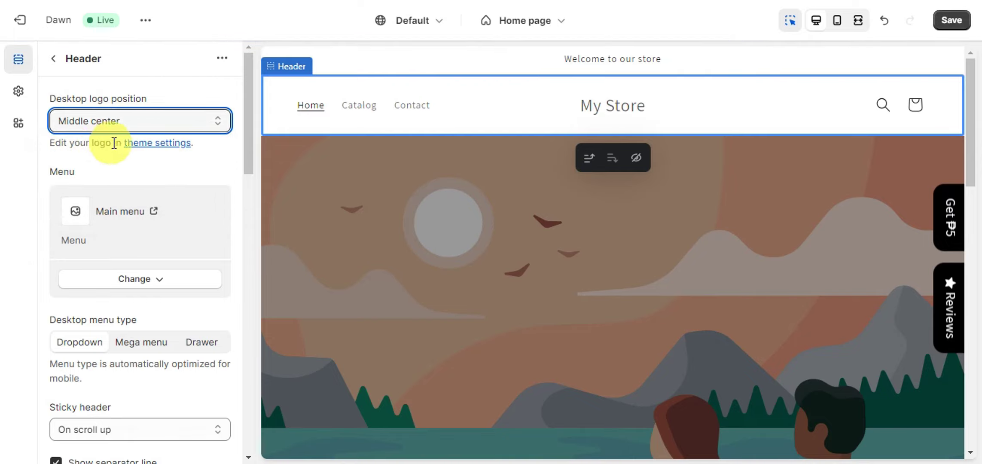
{"action": "scroll", "coordinate": [110, 140], "scroll_direction": "down", "scroll_amount": 3}
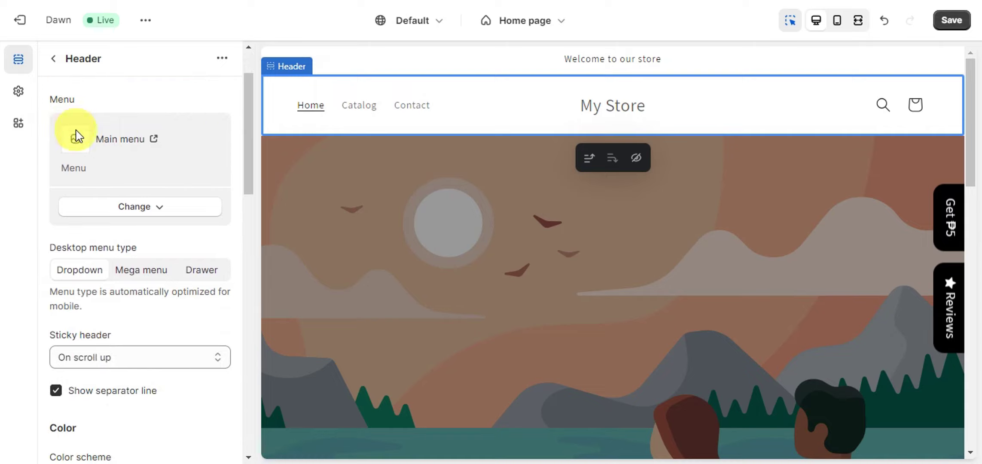
{"action": "left_click", "coordinate": [114, 208]}
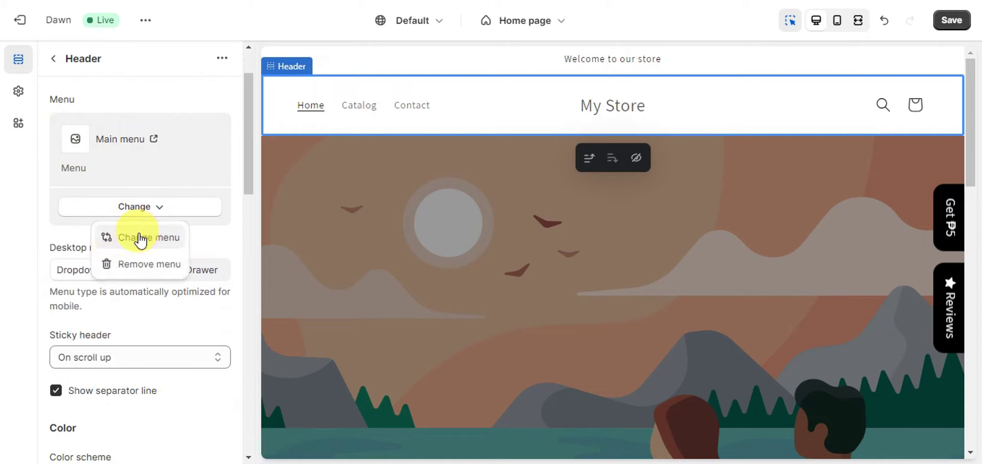
{"action": "left_click", "coordinate": [148, 240]}
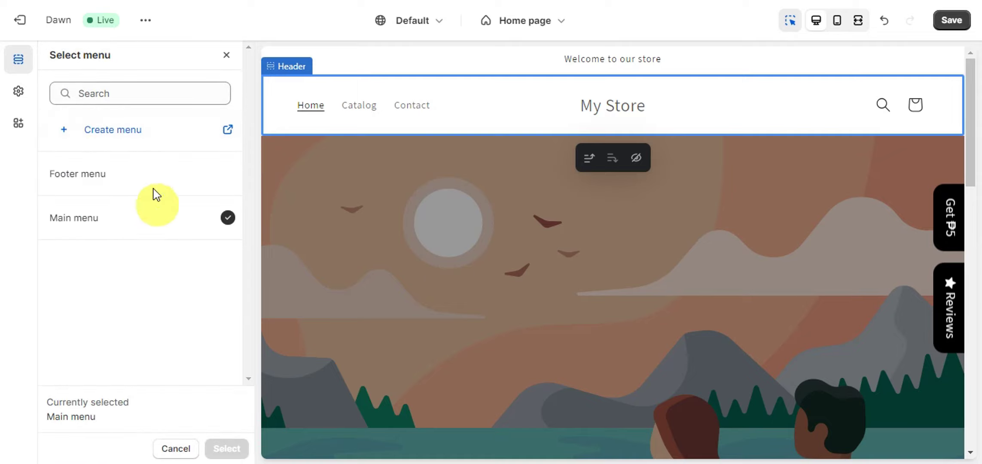
{"action": "left_click", "coordinate": [199, 180]}
{"action": "left_click", "coordinate": [184, 226]}
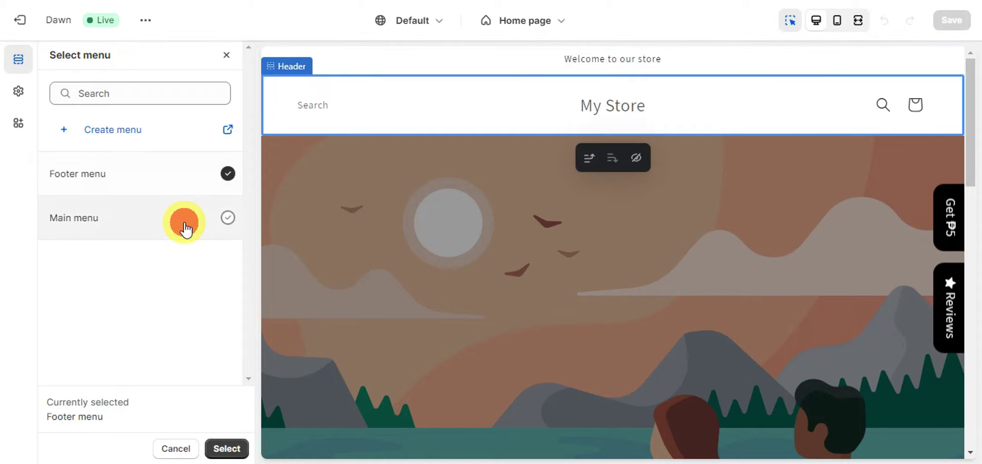
{"action": "left_click", "coordinate": [225, 58]}
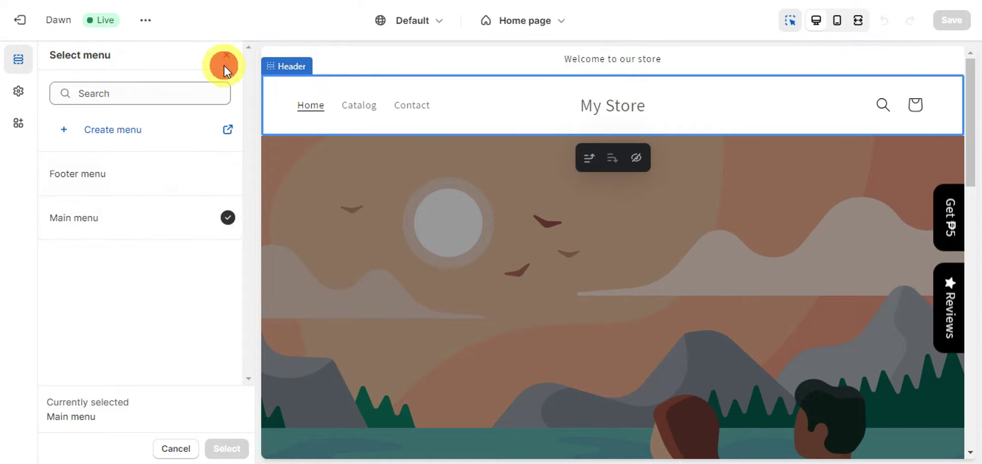
{"action": "scroll", "coordinate": [178, 140], "scroll_direction": "down", "scroll_amount": 3}
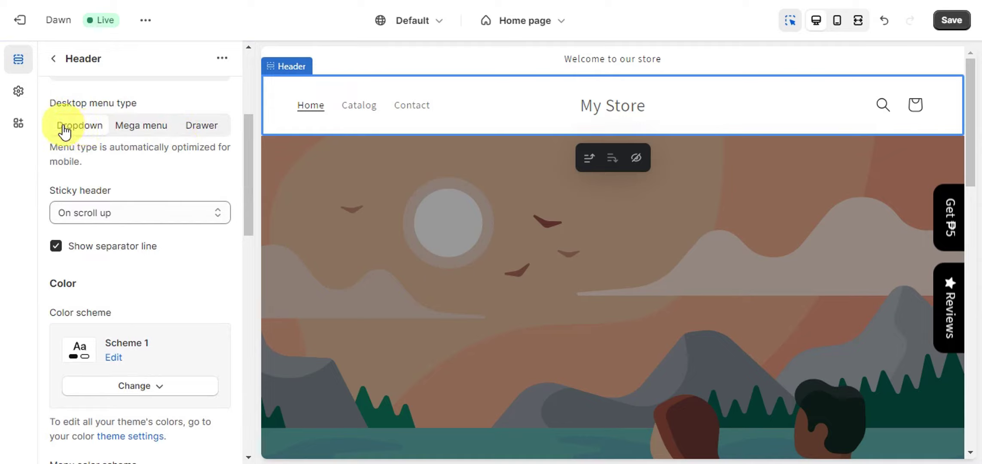
Compare Drawer, Mega menu and Dropdown desktop menu types, keeping Drawer
{"action": "left_click", "coordinate": [202, 129]}
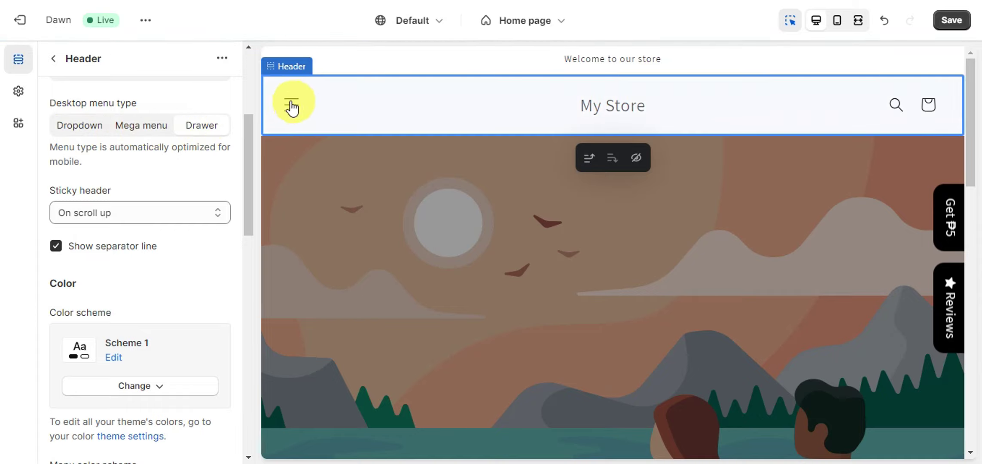
{"action": "left_click", "coordinate": [136, 128]}
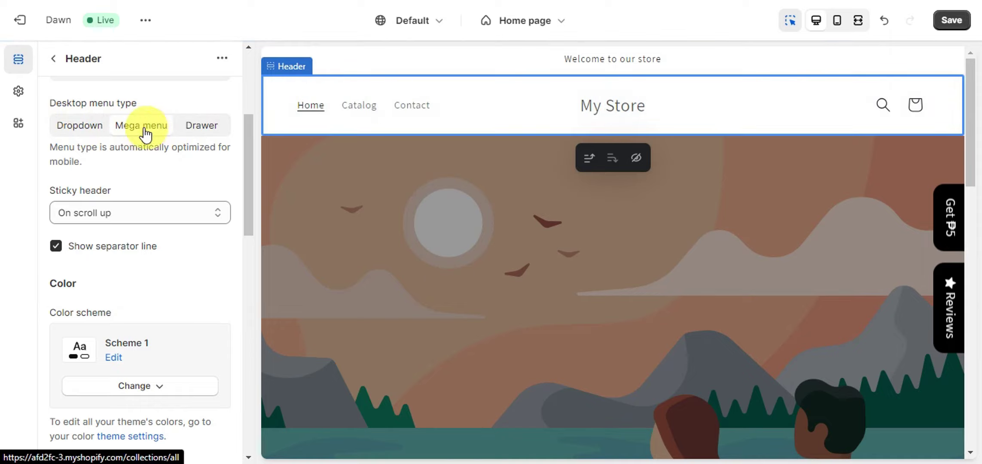
{"action": "left_click", "coordinate": [91, 131]}
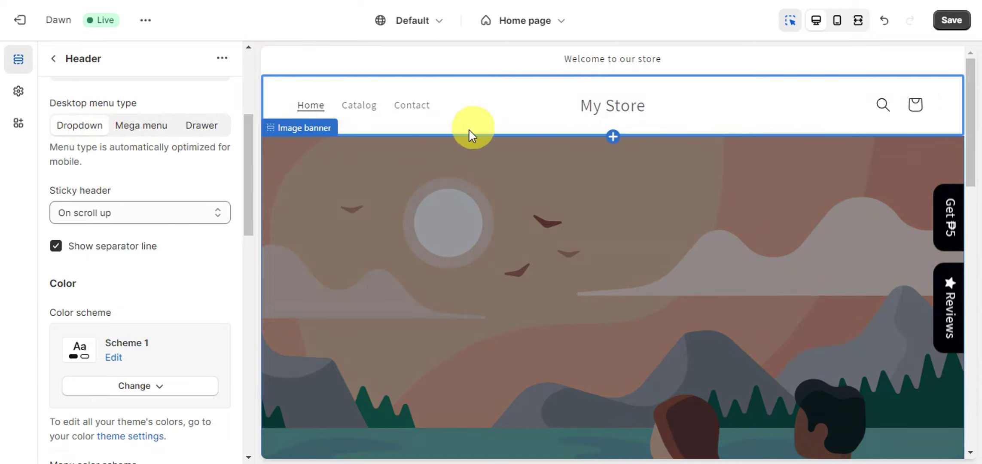
{"action": "left_click", "coordinate": [217, 131]}
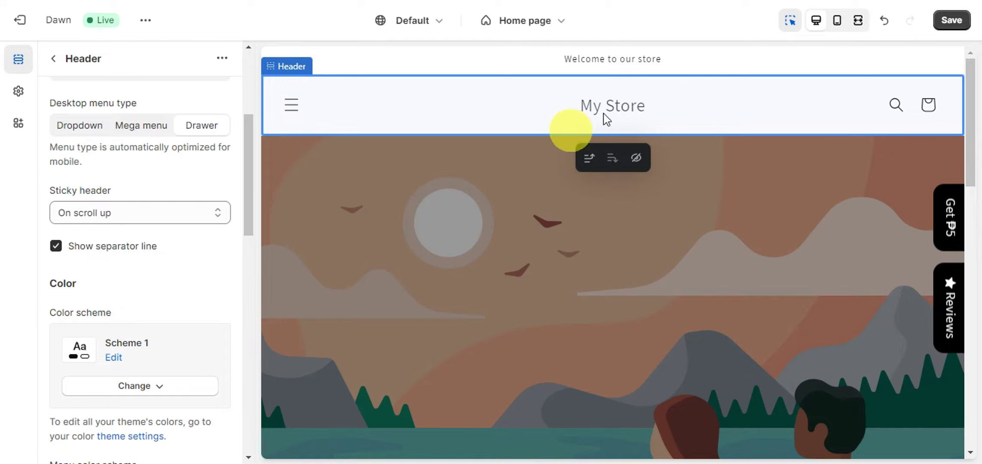
{"action": "scroll", "coordinate": [146, 217], "scroll_direction": "down", "scroll_amount": 1}
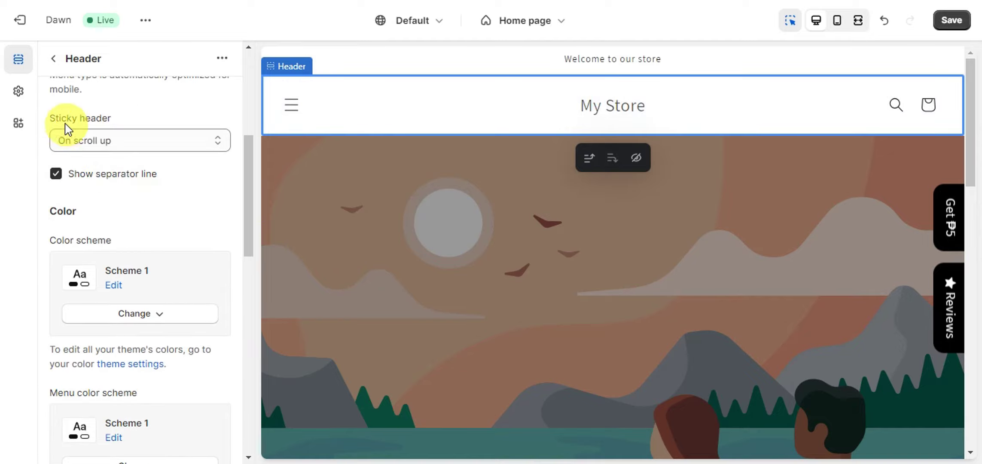
Preview the always-sticky header with reduced logo size while scrolling the store page
{"action": "left_click", "coordinate": [110, 138]}
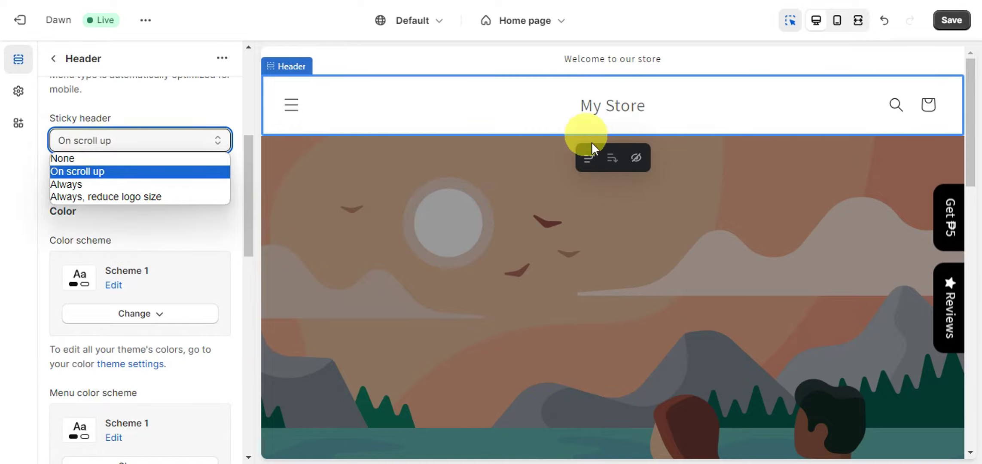
{"action": "scroll", "coordinate": [617, 201], "scroll_direction": "down", "scroll_amount": 5}
{"action": "scroll", "coordinate": [616, 201], "scroll_direction": "up", "scroll_amount": 5}
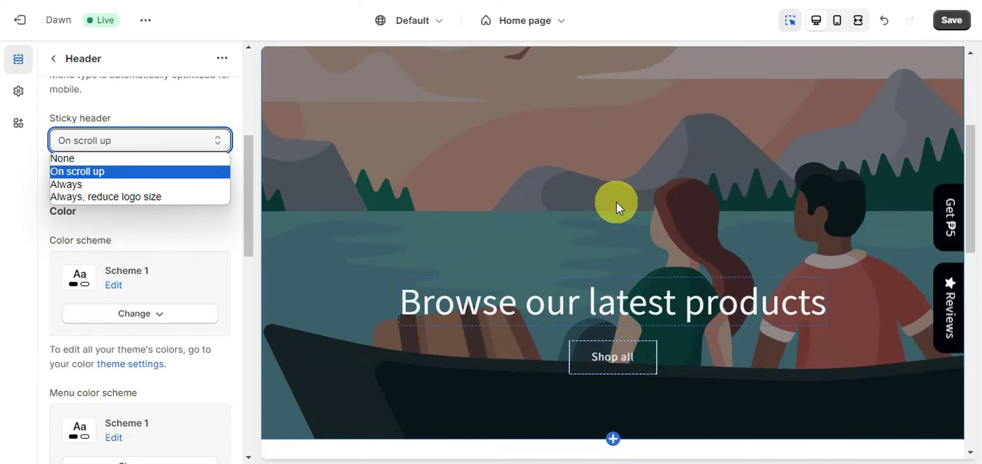
{"action": "scroll", "coordinate": [616, 201], "scroll_direction": "down", "scroll_amount": 2}
{"action": "scroll", "coordinate": [616, 201], "scroll_direction": "up", "scroll_amount": 6}
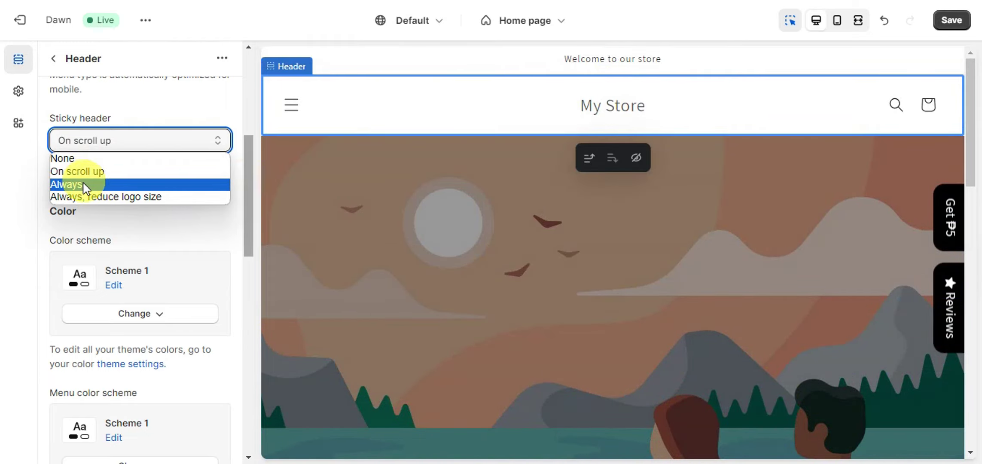
{"action": "left_click", "coordinate": [136, 199]}
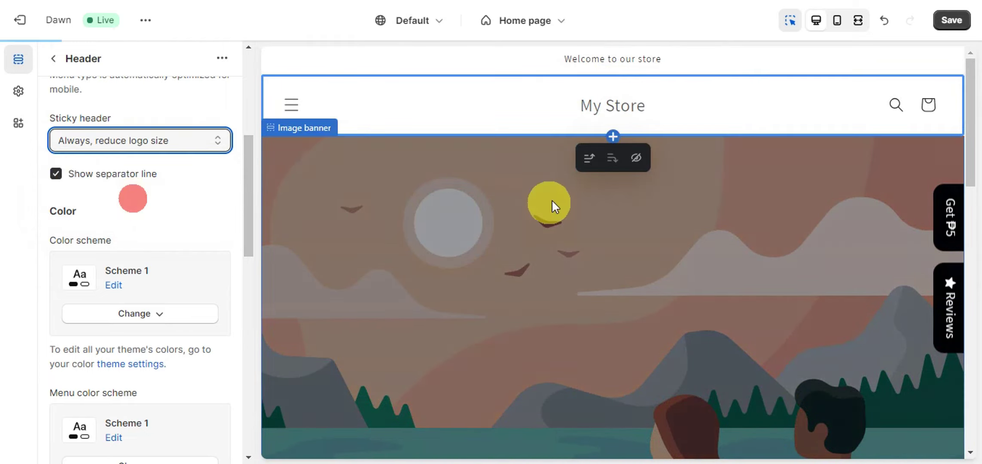
{"action": "scroll", "coordinate": [558, 196], "scroll_direction": "down", "scroll_amount": 10}
{"action": "scroll", "coordinate": [552, 198], "scroll_direction": "up", "scroll_amount": 7}
{"action": "scroll", "coordinate": [552, 198], "scroll_direction": "up", "scroll_amount": 3}
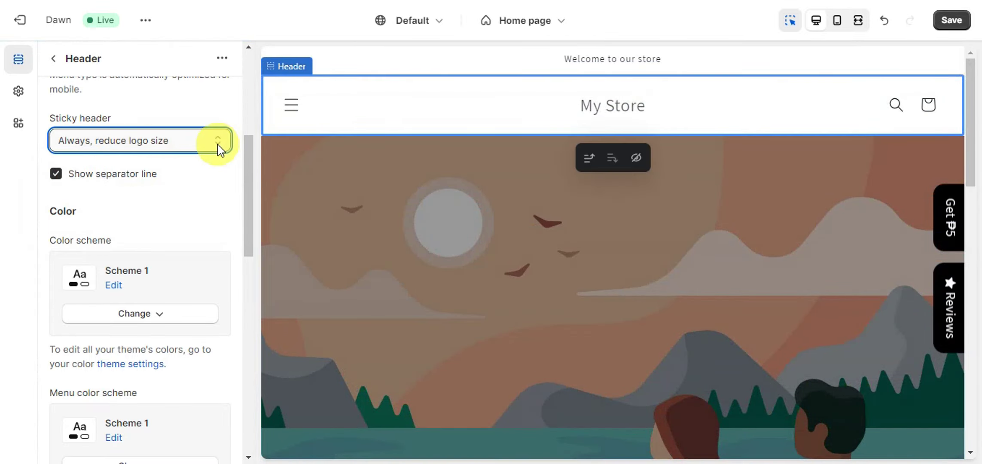
Switch Sticky header between Always and On scroll up, finally leaving it on Always
{"action": "left_click", "coordinate": [215, 140]}
{"action": "left_click", "coordinate": [119, 184]}
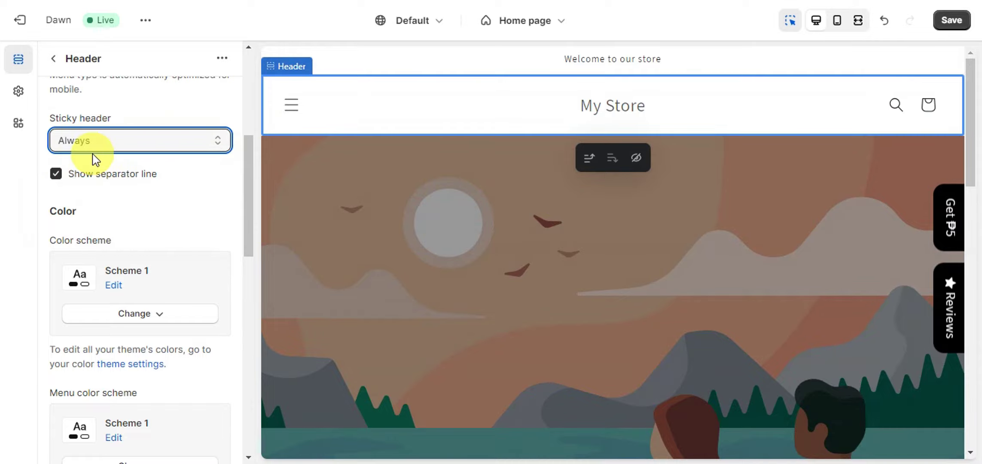
{"action": "left_click", "coordinate": [105, 138]}
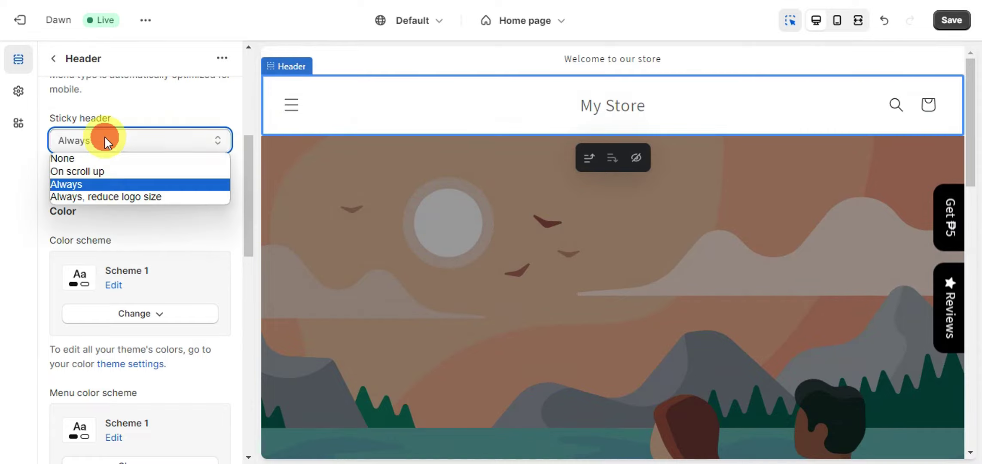
{"action": "left_click", "coordinate": [88, 170]}
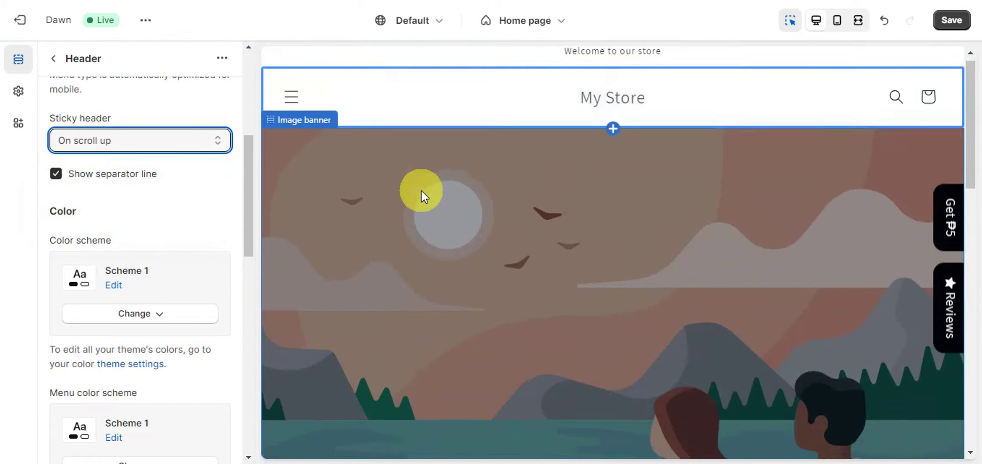
{"action": "left_click", "coordinate": [143, 147]}
{"action": "left_click", "coordinate": [105, 184]}
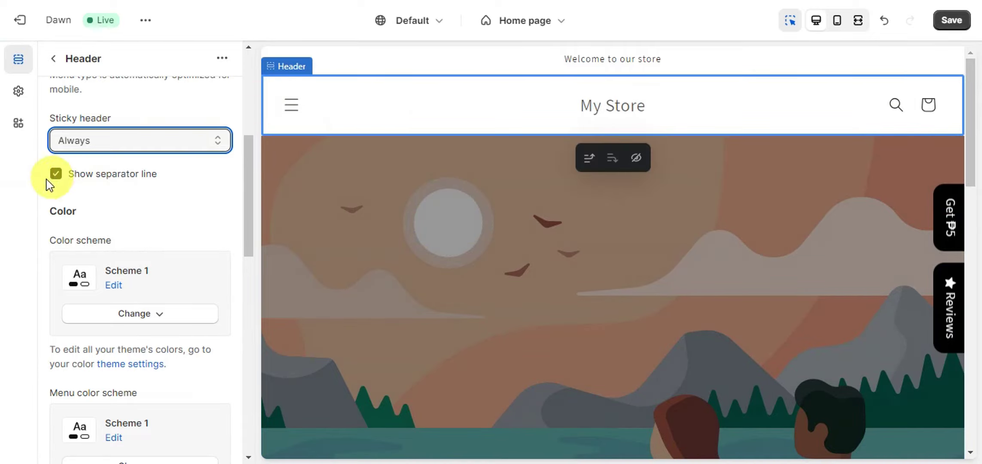
Try Scheme 5 and Scheme 4 for the header colour scheme, settling on dark Scheme 3
{"action": "scroll", "coordinate": [193, 188], "scroll_direction": "down", "scroll_amount": 3}
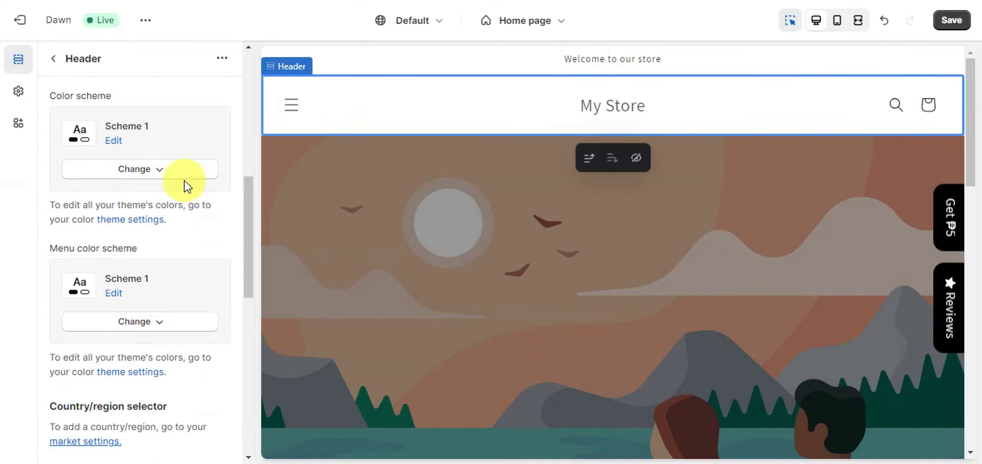
{"action": "scroll", "coordinate": [188, 186], "scroll_direction": "up", "scroll_amount": 2}
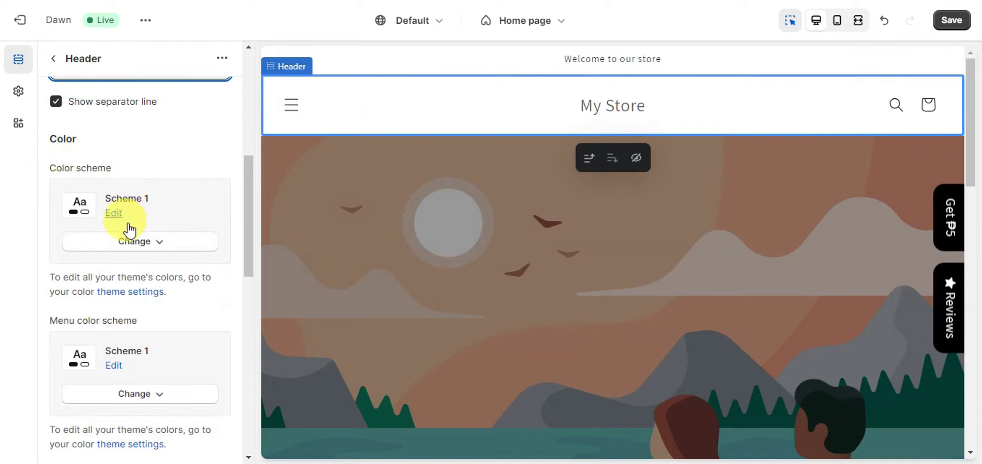
{"action": "left_click", "coordinate": [135, 243]}
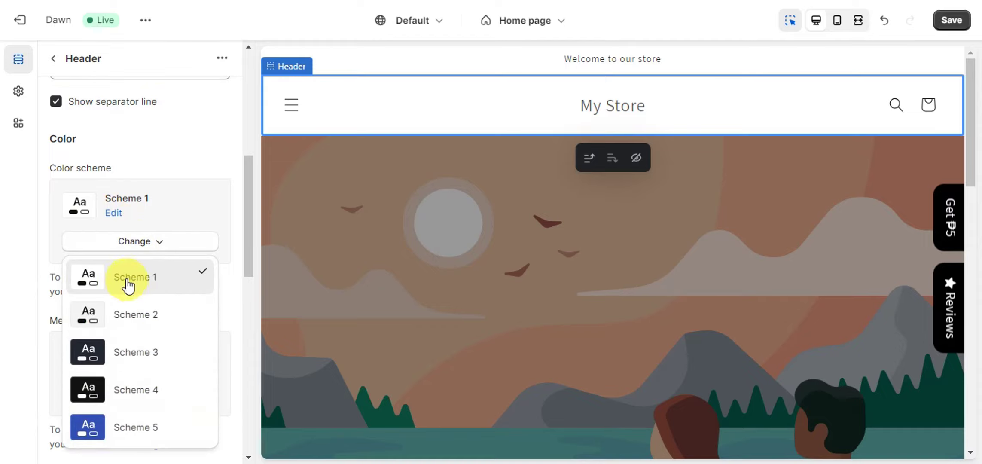
{"action": "left_click", "coordinate": [125, 436]}
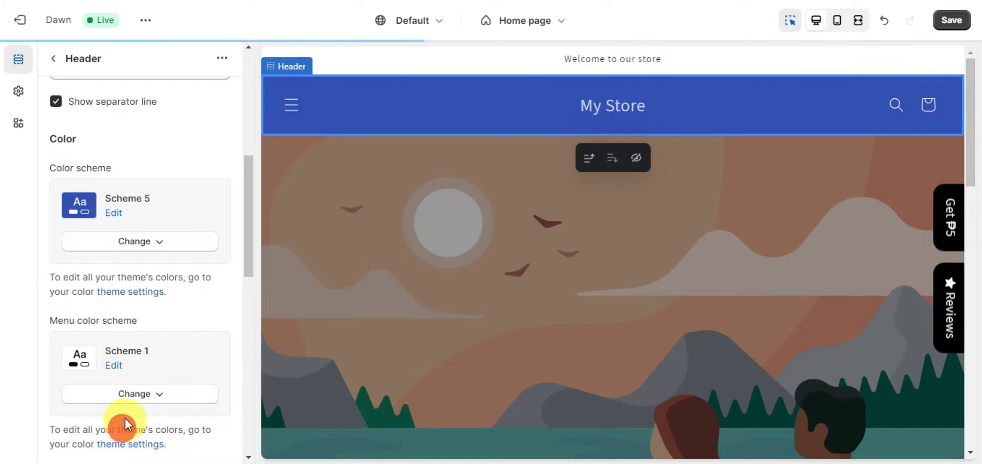
{"action": "left_click", "coordinate": [139, 245]}
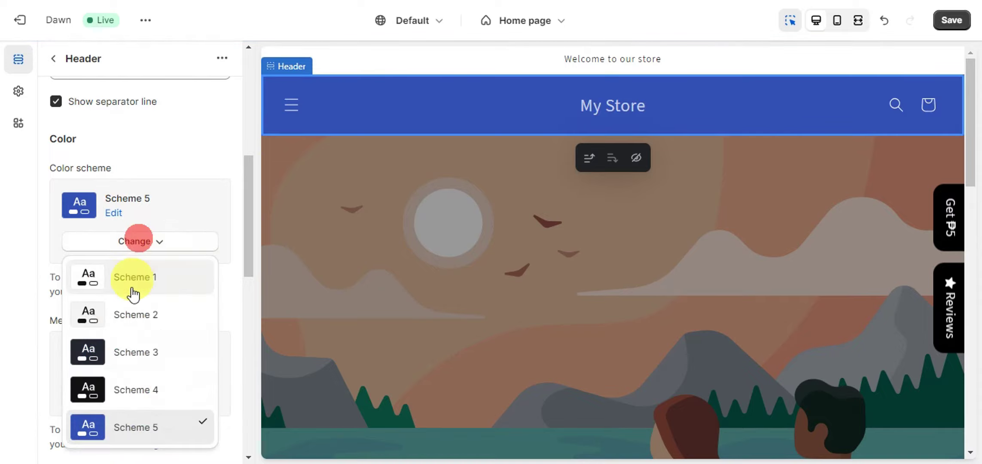
{"action": "left_click", "coordinate": [125, 392]}
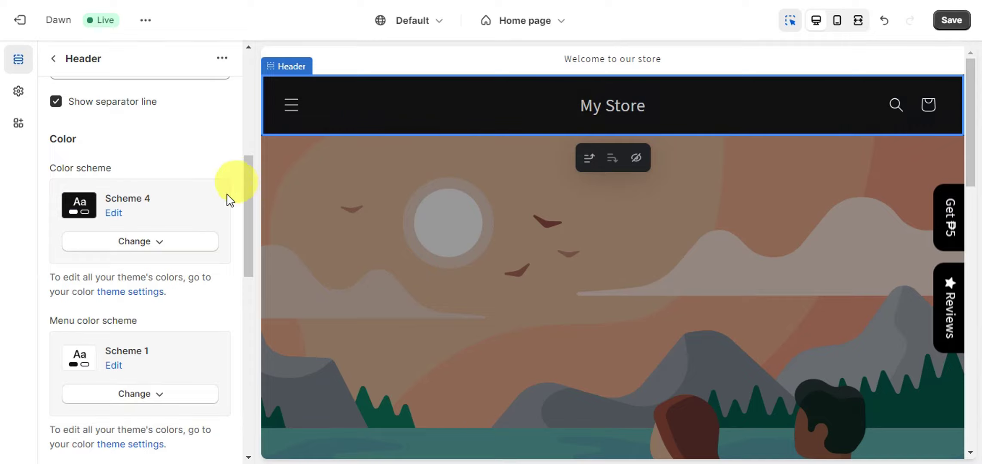
{"action": "left_click", "coordinate": [146, 242]}
{"action": "left_click", "coordinate": [148, 356]}
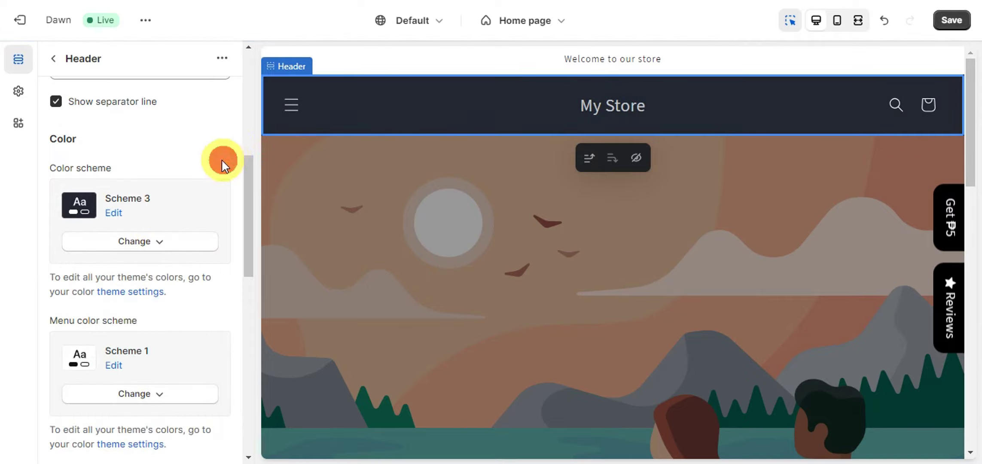
{"action": "scroll", "coordinate": [309, 204], "scroll_direction": "down", "scroll_amount": 5}
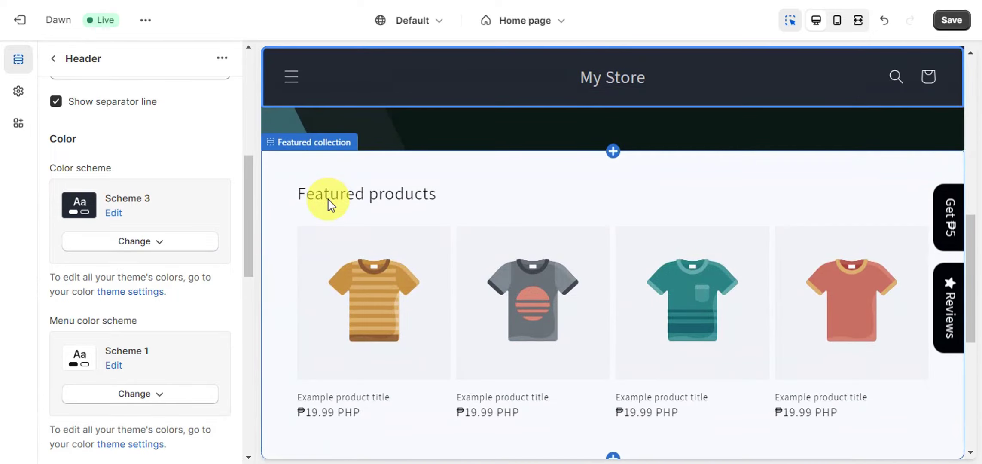
{"action": "scroll", "coordinate": [328, 202], "scroll_direction": "down", "scroll_amount": 3}
{"action": "scroll", "coordinate": [336, 195], "scroll_direction": "up", "scroll_amount": 10}
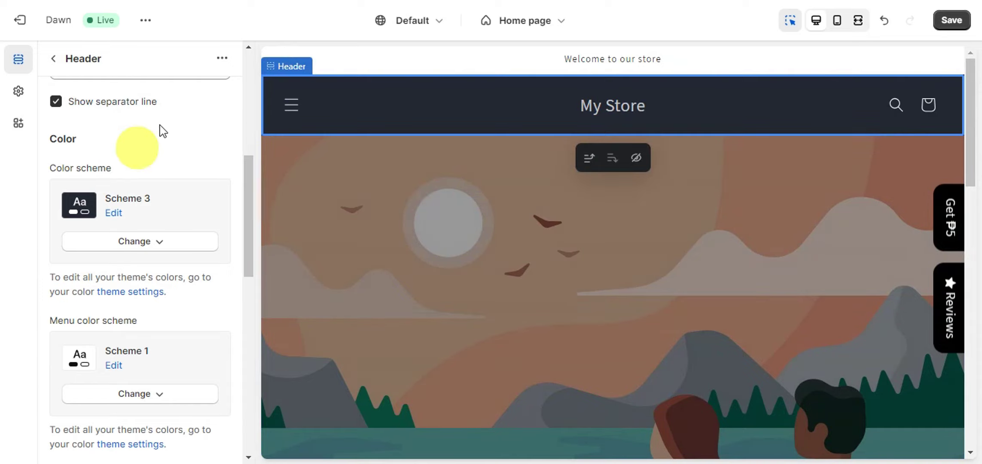
Toggle the country/region selector setting in the Header section
{"action": "scroll", "coordinate": [193, 163], "scroll_direction": "down", "scroll_amount": 3}
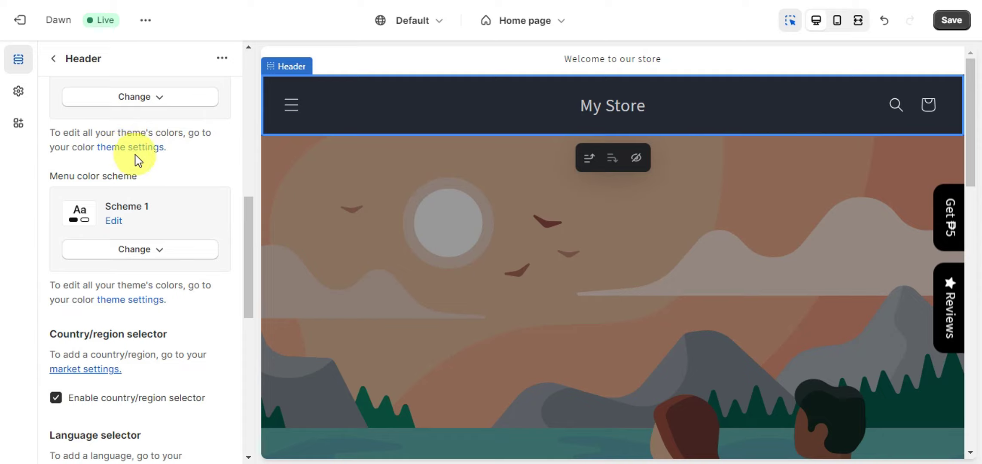
{"action": "scroll", "coordinate": [172, 167], "scroll_direction": "down", "scroll_amount": 3}
{"action": "scroll", "coordinate": [146, 193], "scroll_direction": "up", "scroll_amount": 2}
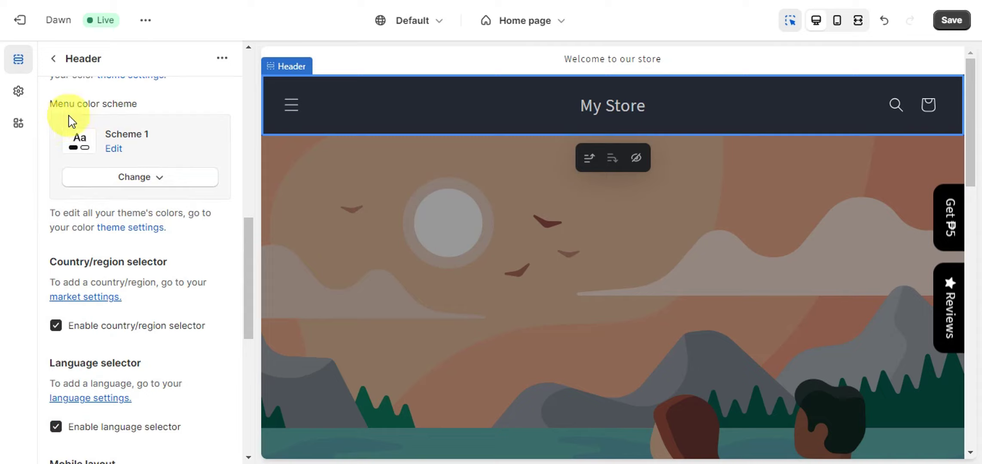
{"action": "scroll", "coordinate": [192, 138], "scroll_direction": "down", "scroll_amount": 3}
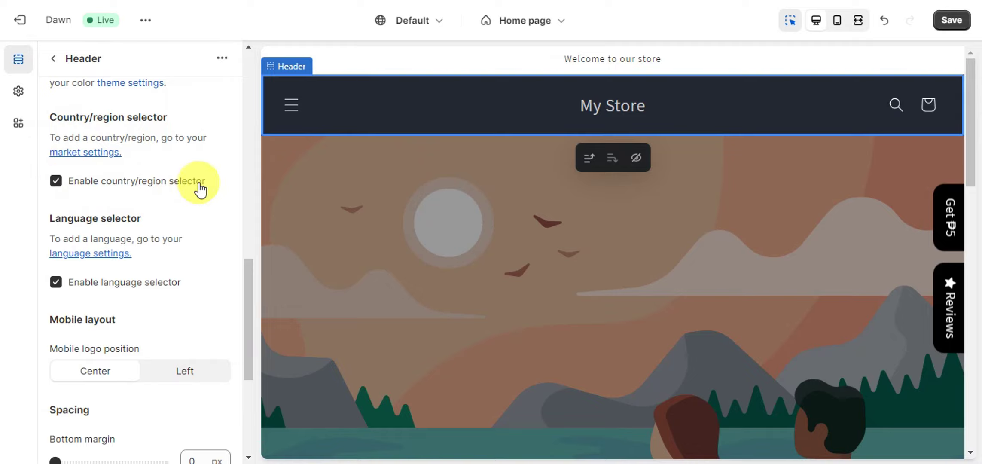
{"action": "left_click", "coordinate": [56, 181]}
Open the header's menu drawer in the preview to show Home, Catalog and Contact
{"action": "left_click", "coordinate": [291, 108]}
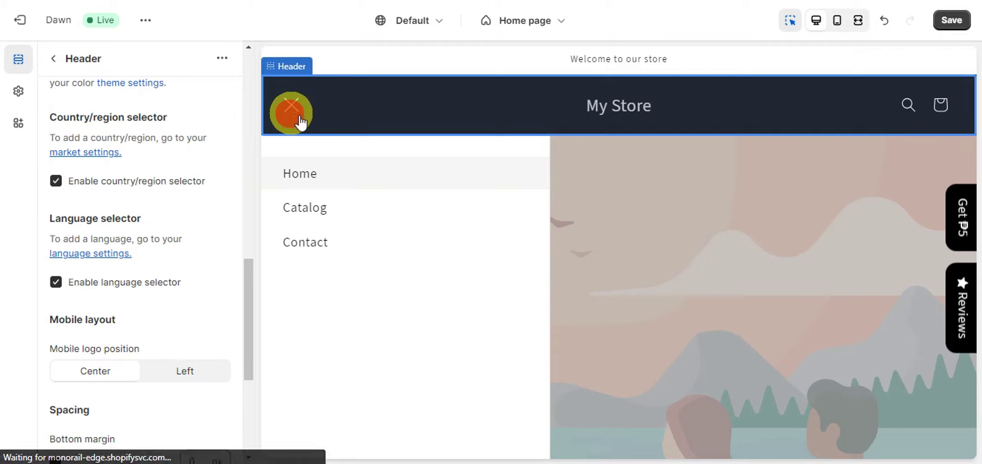
{"action": "scroll", "coordinate": [86, 232], "scroll_direction": "down", "scroll_amount": 2}
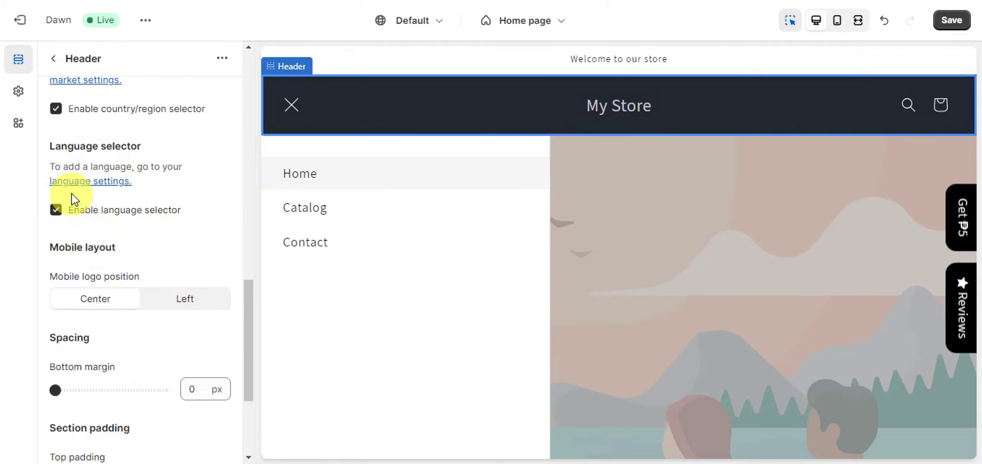
{"action": "scroll", "coordinate": [107, 239], "scroll_direction": "down", "scroll_amount": 2}
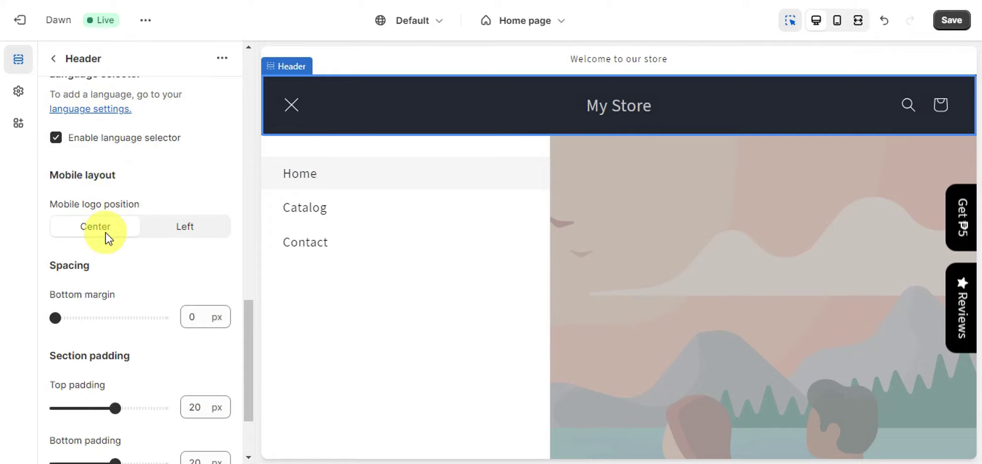
{"action": "scroll", "coordinate": [97, 202], "scroll_direction": "down", "scroll_amount": 2}
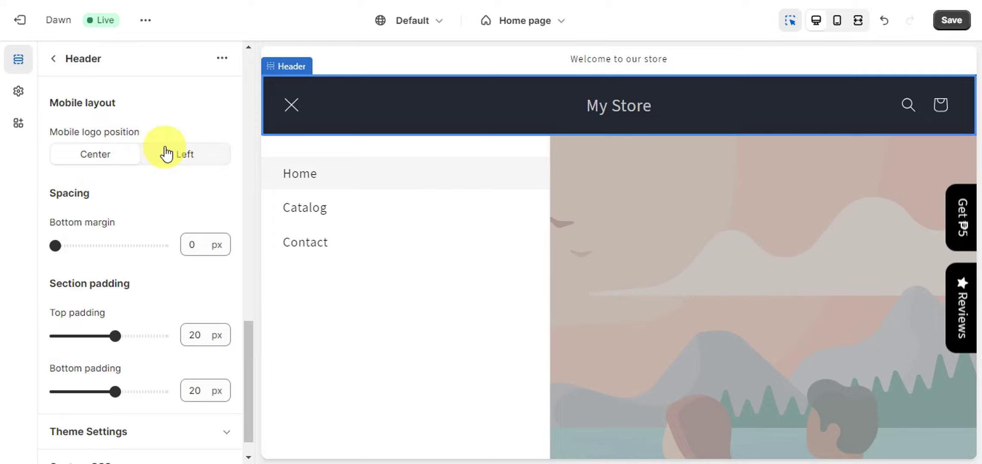
Close the preview's menu drawer and try adding bottom margin below the header
{"action": "left_click", "coordinate": [286, 123]}
{"action": "scroll", "coordinate": [131, 164], "scroll_direction": "down", "scroll_amount": 1}
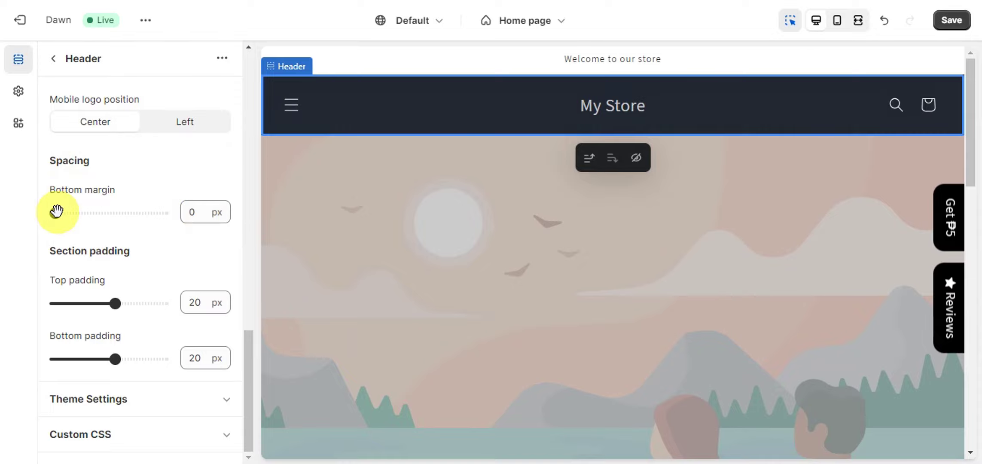
{"action": "left_click_drag", "start_coordinate": [85, 211], "coordinate": [167, 209]}
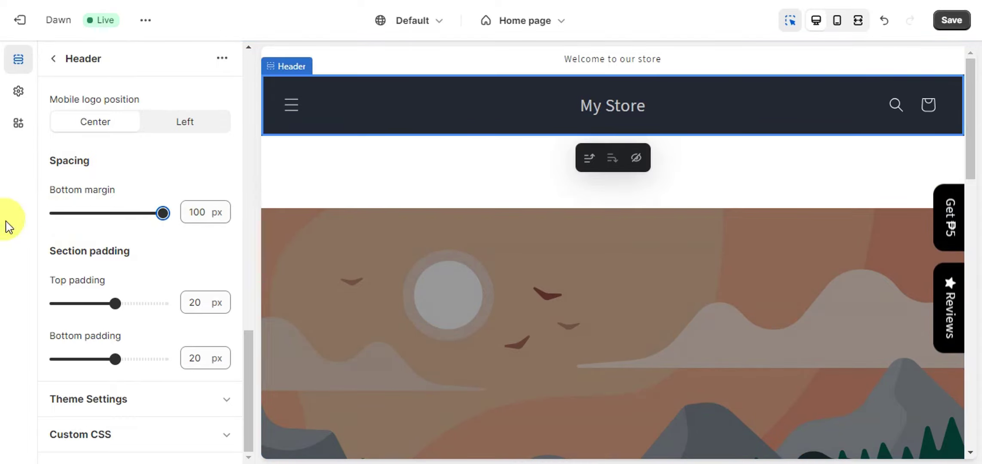
Reset the header bottom margin to 0 px and, after trying 24 px, top padding to 20 px
{"action": "left_click_drag", "start_coordinate": [16, 220], "coordinate": [17, 220]}
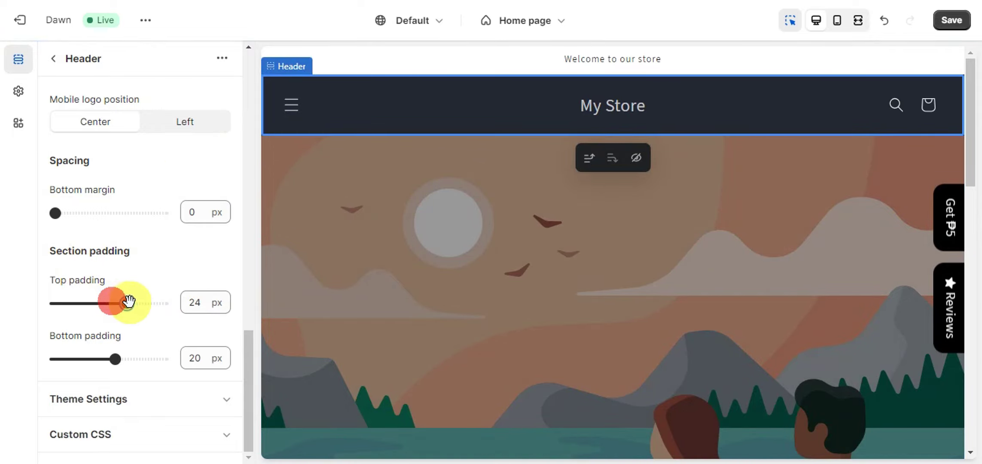
{"action": "mouse_move", "coordinate": [105, 352]}
{"action": "left_mouse_down"}
{"action": "mouse_move", "coordinate": [96, 358]}
{"action": "mouse_move", "coordinate": [115, 359]}
{"action": "left_mouse_up"}
{"action": "mouse_move", "coordinate": [128, 306]}
{"action": "left_mouse_down"}
{"action": "mouse_move", "coordinate": [120, 302]}
{"action": "mouse_move", "coordinate": [137, 300]}
{"action": "left_mouse_up"}
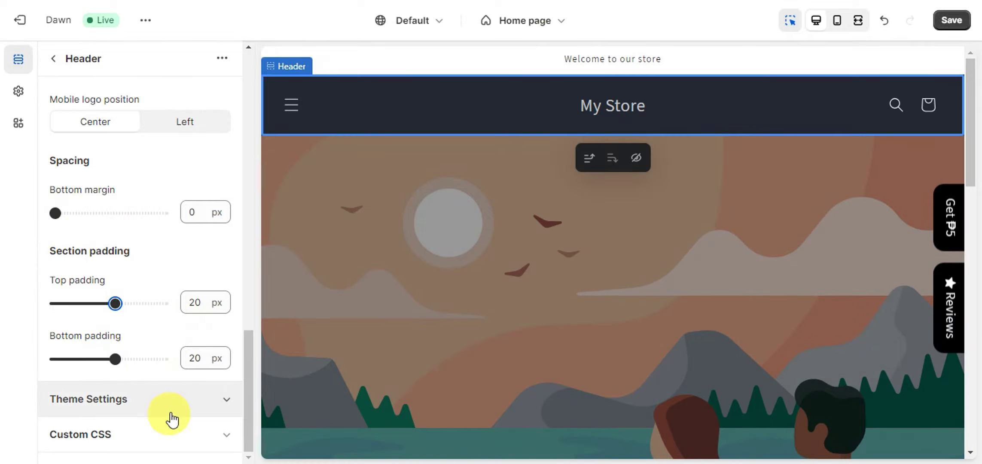
Expand the header's Theme Settings and Custom CSS sections, past the social links and logo options
{"action": "left_click", "coordinate": [173, 398]}
{"action": "scroll", "coordinate": [158, 306], "scroll_direction": "down", "scroll_amount": 2}
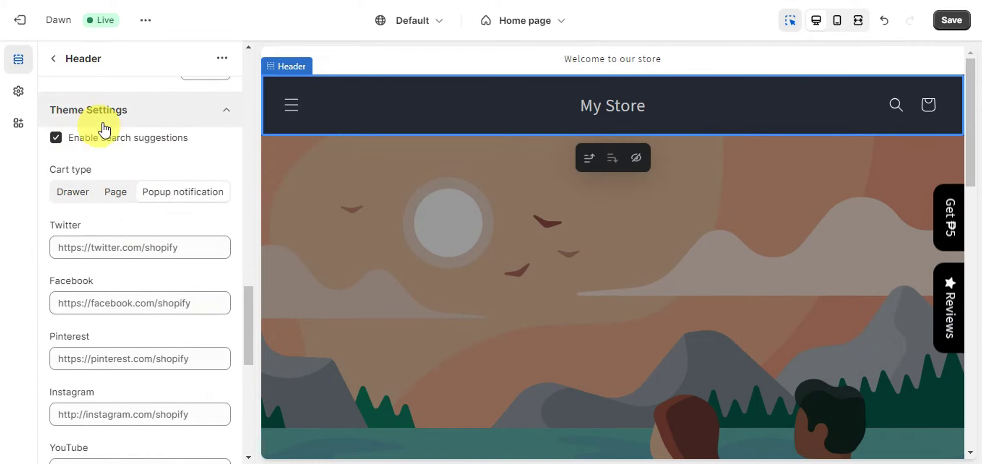
{"action": "scroll", "coordinate": [112, 160], "scroll_direction": "down", "scroll_amount": 3}
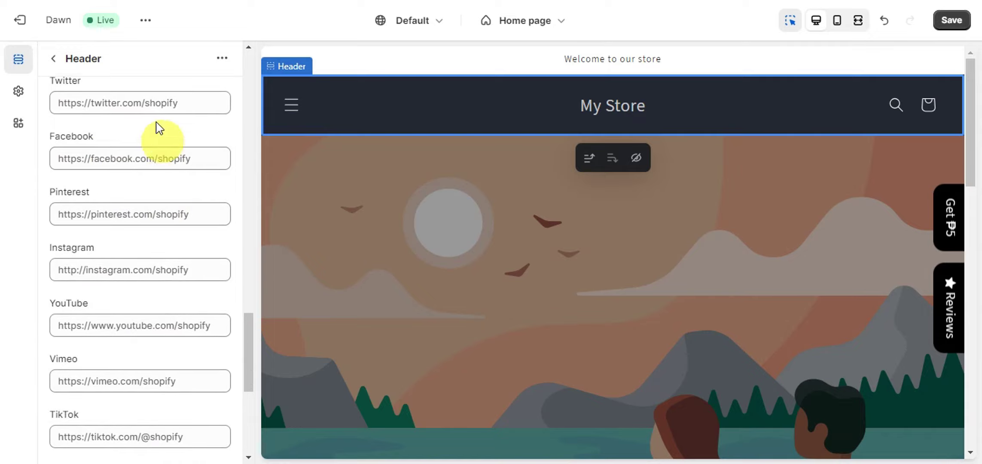
{"action": "scroll", "coordinate": [81, 187], "scroll_direction": "down", "scroll_amount": 6}
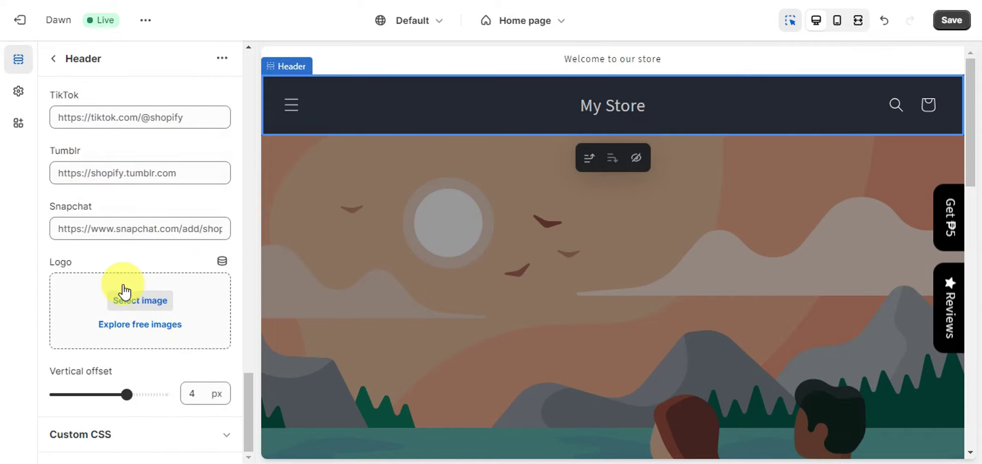
{"action": "left_click", "coordinate": [158, 434]}
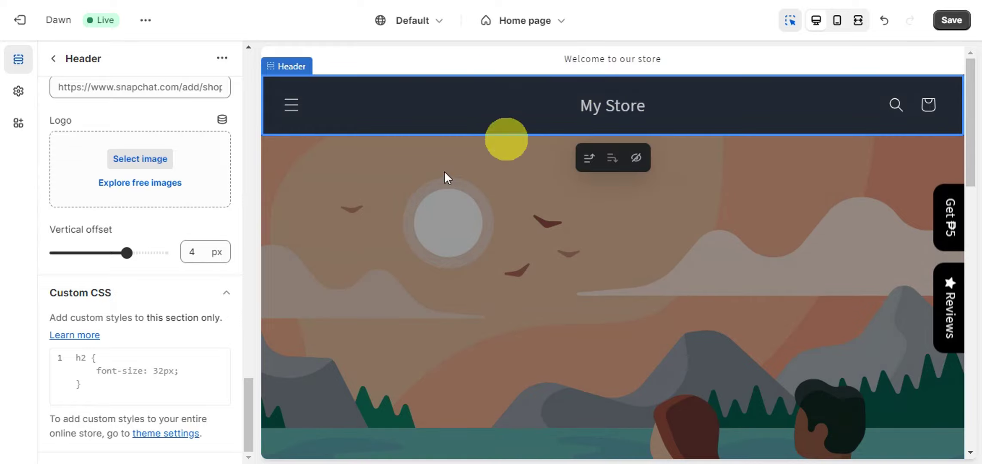
Save the Dawn theme so the header changes, including the Always sticky header, go live
{"action": "scroll", "coordinate": [203, 187], "scroll_direction": "up", "scroll_amount": 20}
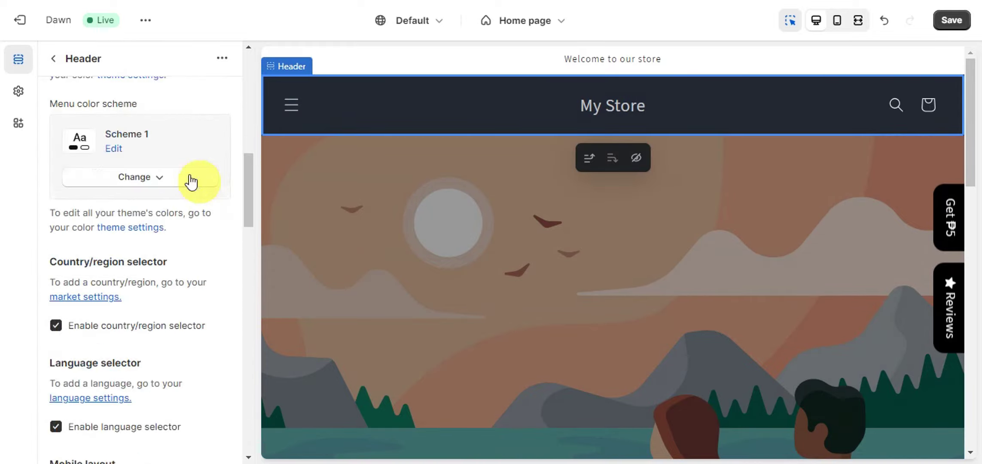
{"action": "scroll", "coordinate": [172, 187], "scroll_direction": "up", "scroll_amount": 3}
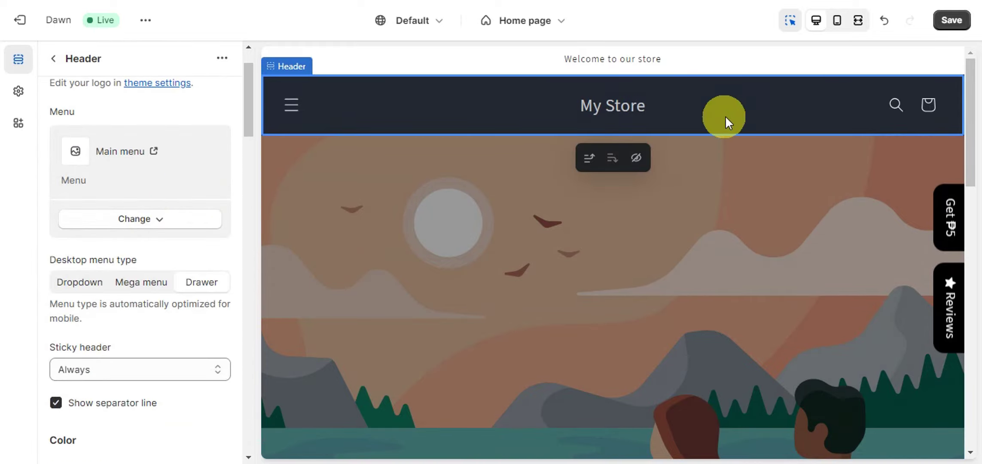
{"action": "left_click", "coordinate": [946, 22]}
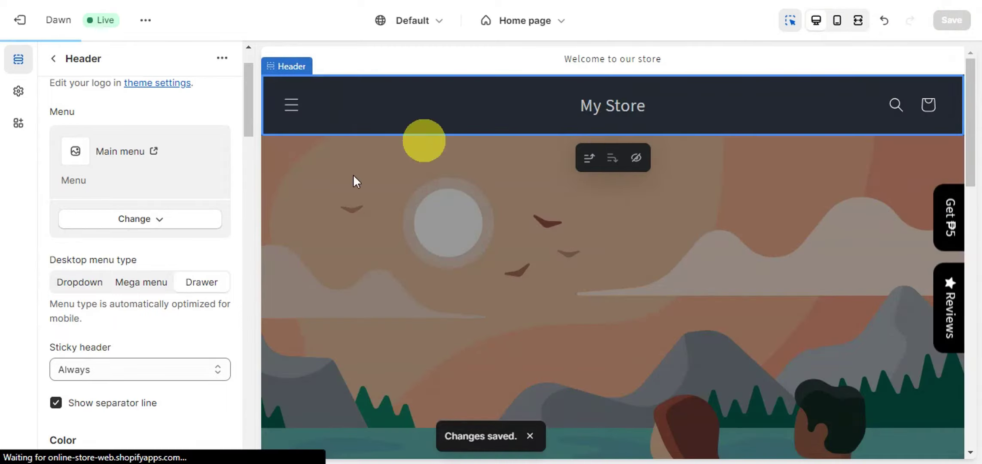